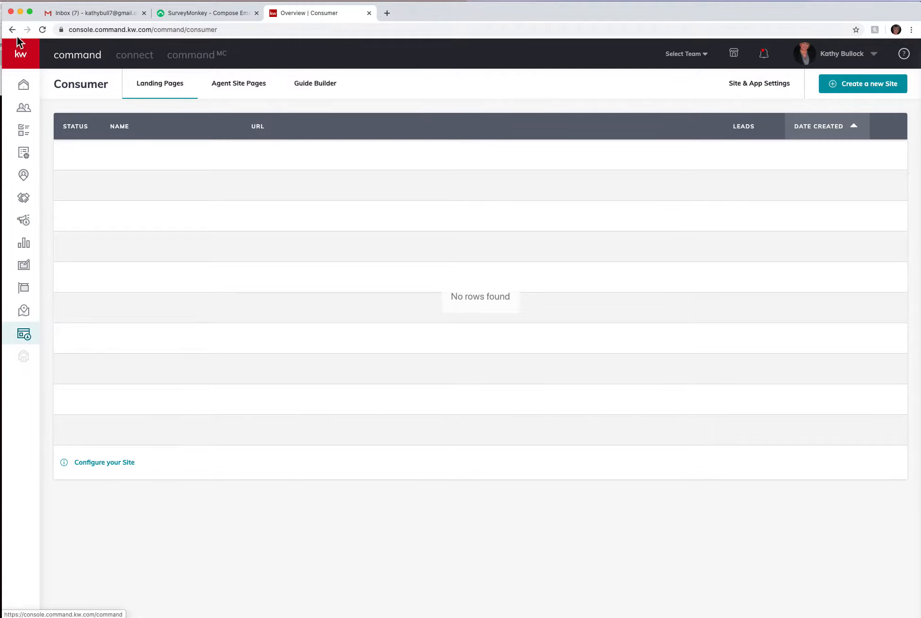
From the Consumer section, create a new site as a standalone page
click(25, 56)
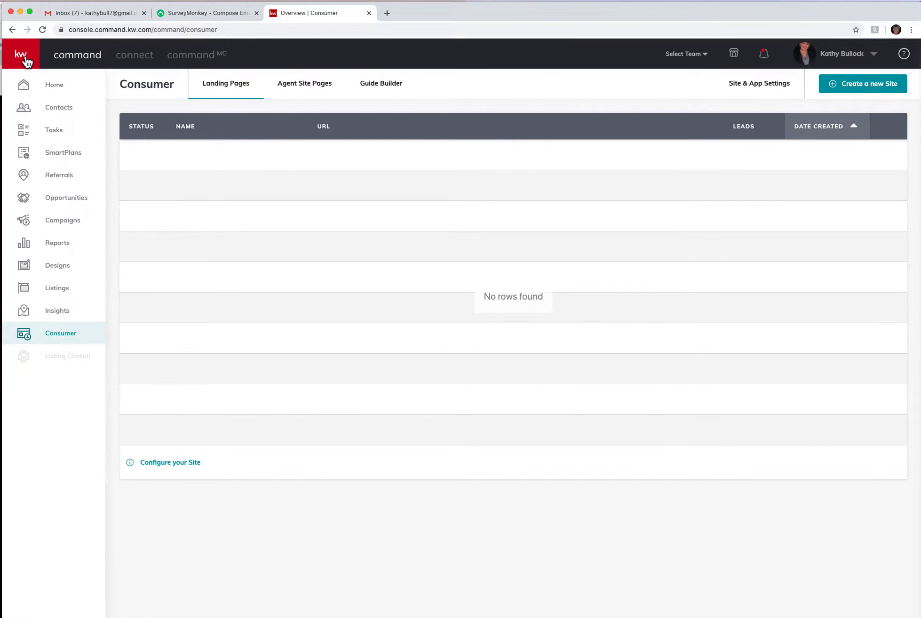
click(69, 339)
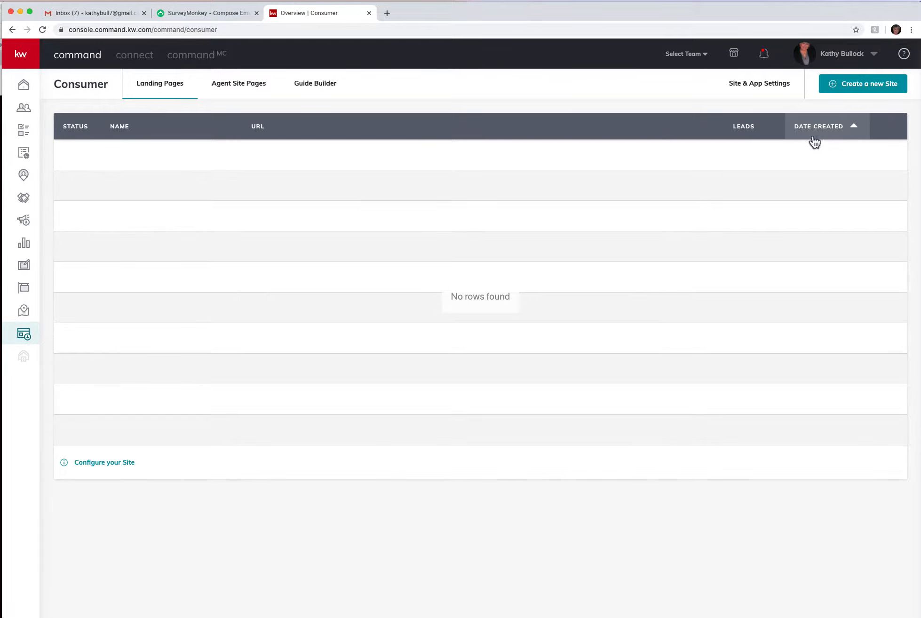
click(878, 87)
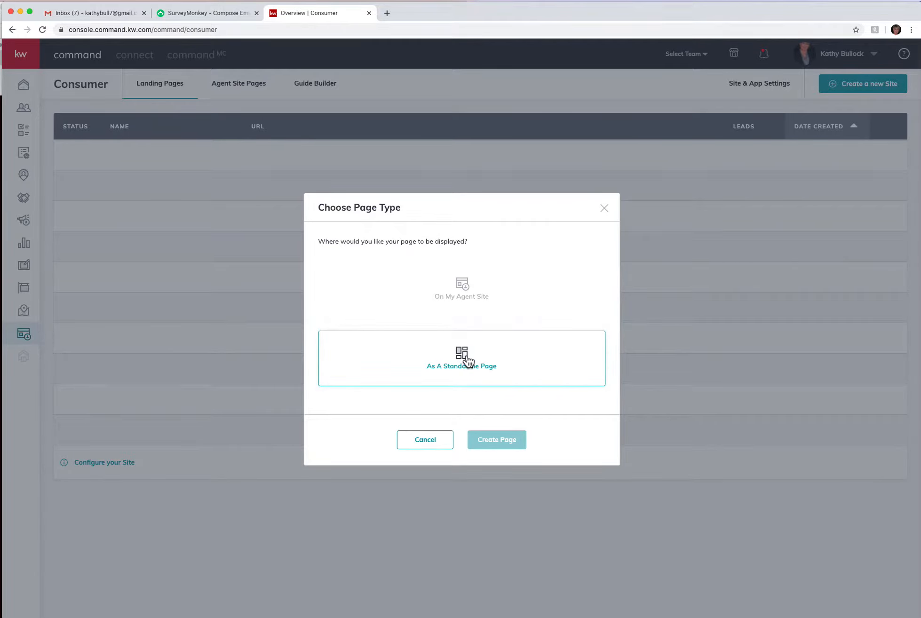
click(464, 358)
click(498, 441)
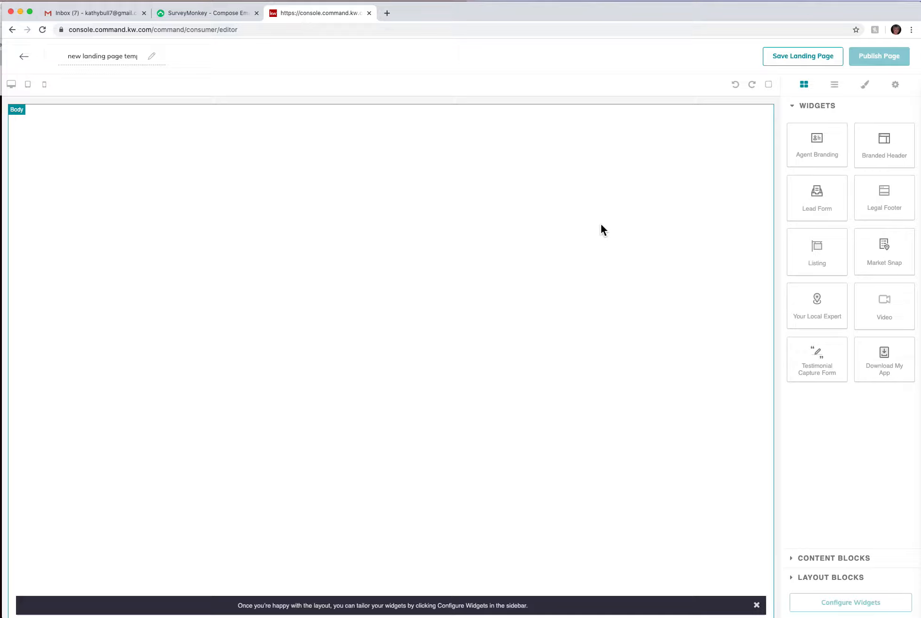
Place the Branded Header and Listing widgets on the canvas and dismiss the layout tip
drag(887, 149, 608, 125)
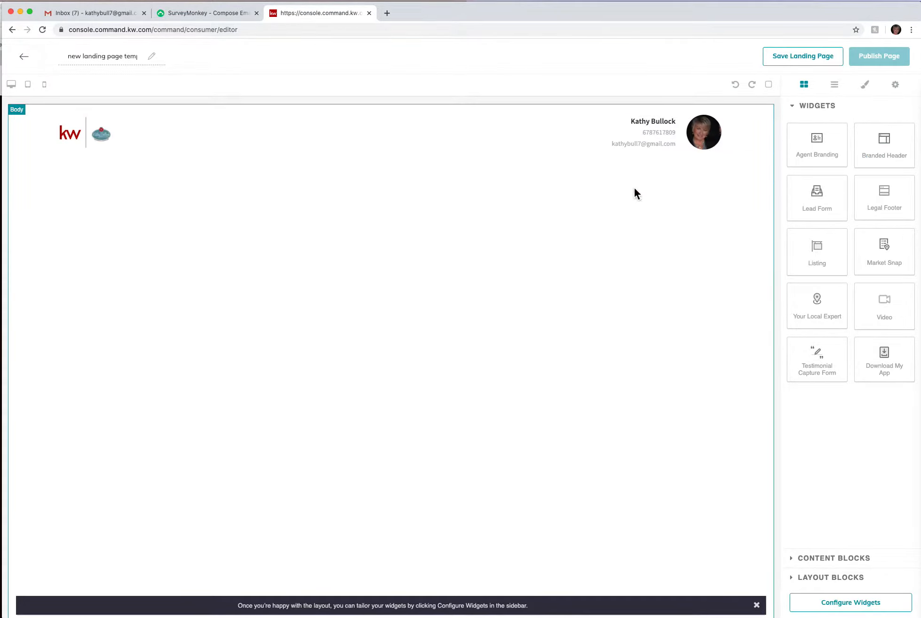
drag(835, 259, 463, 198)
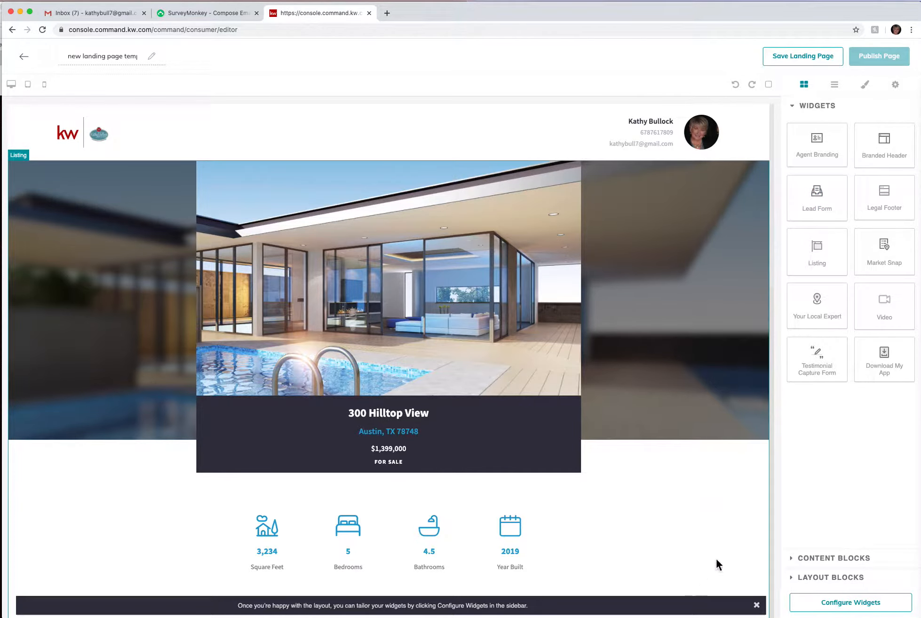
click(757, 605)
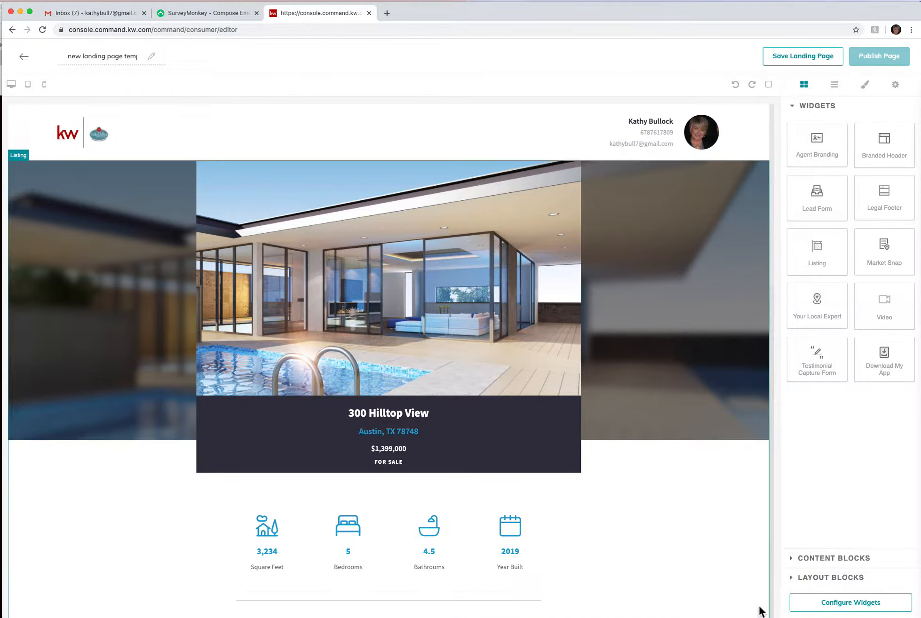
Add the Lead Form widget below the listing map
scroll(728, 533, down, 20)
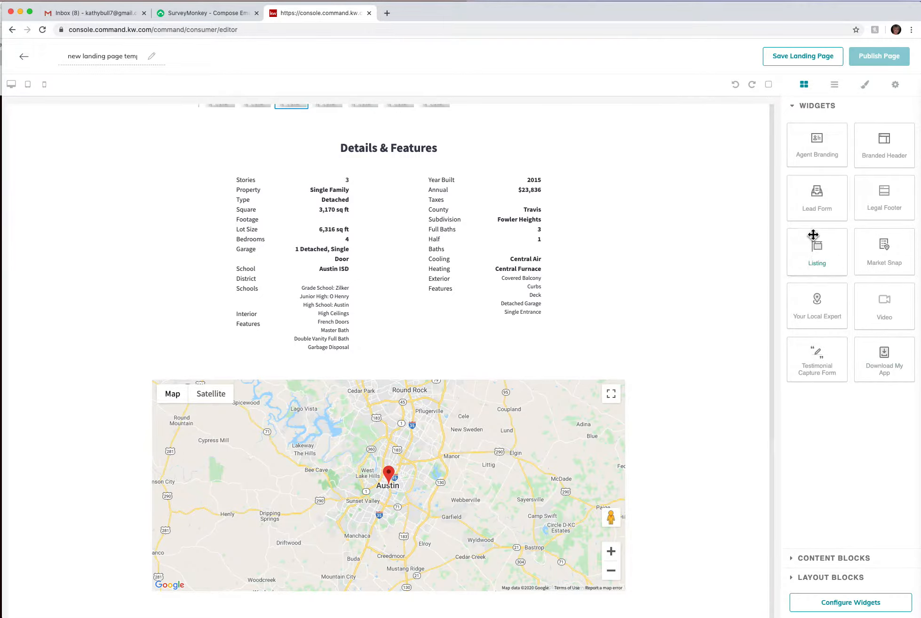
drag(828, 200, 595, 607)
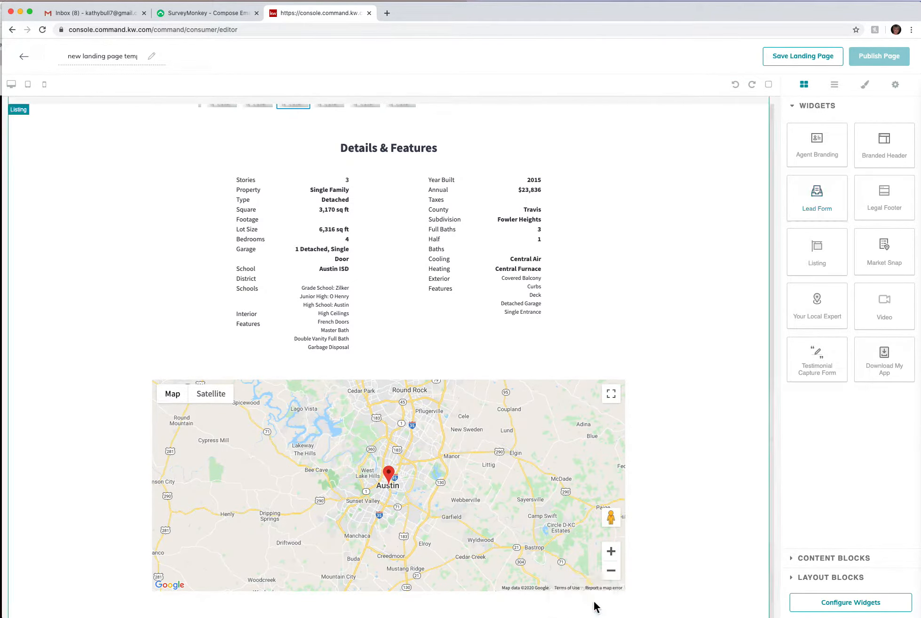
scroll(596, 607, up, 15)
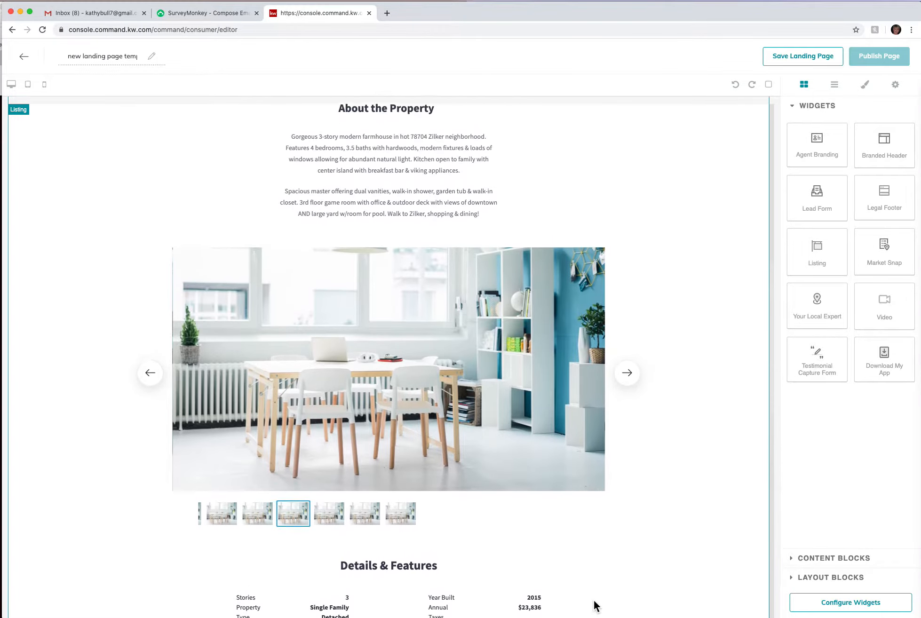
scroll(596, 607, up, 5)
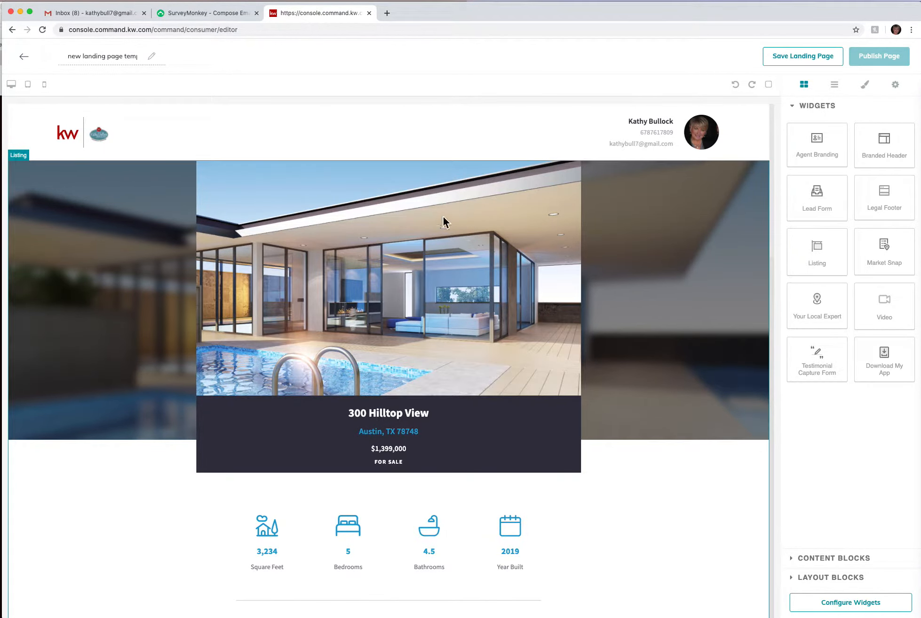
scroll(477, 375, down, 1)
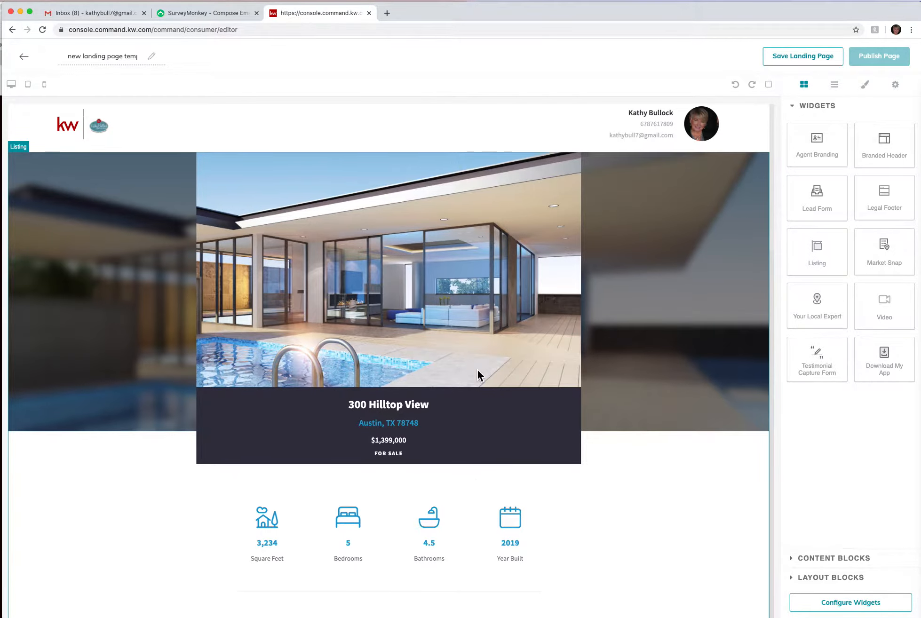
scroll(478, 375, down, 15)
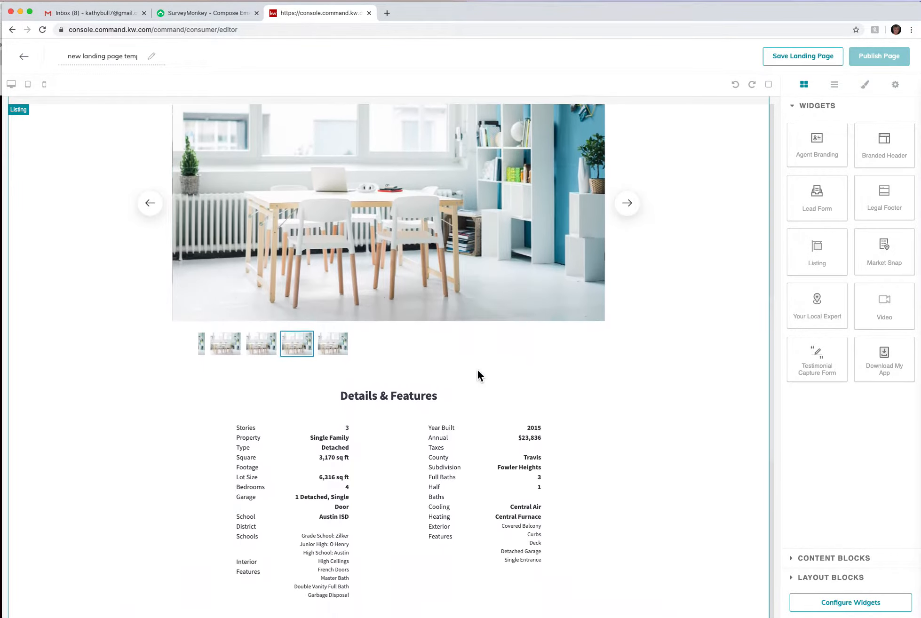
scroll(476, 368, down, 12)
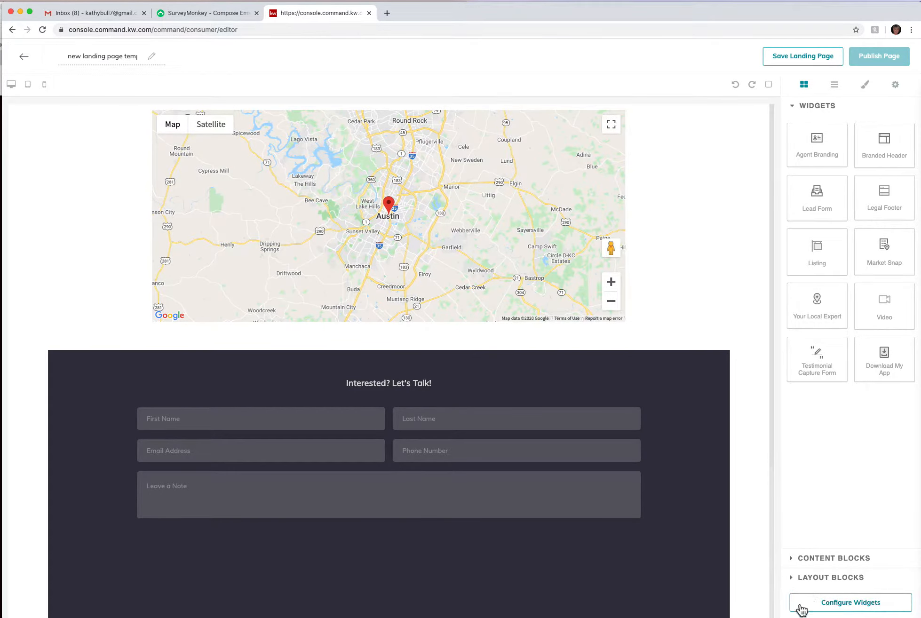
In the widget configuration, enter the property's street address as the Branded Header text
click(875, 609)
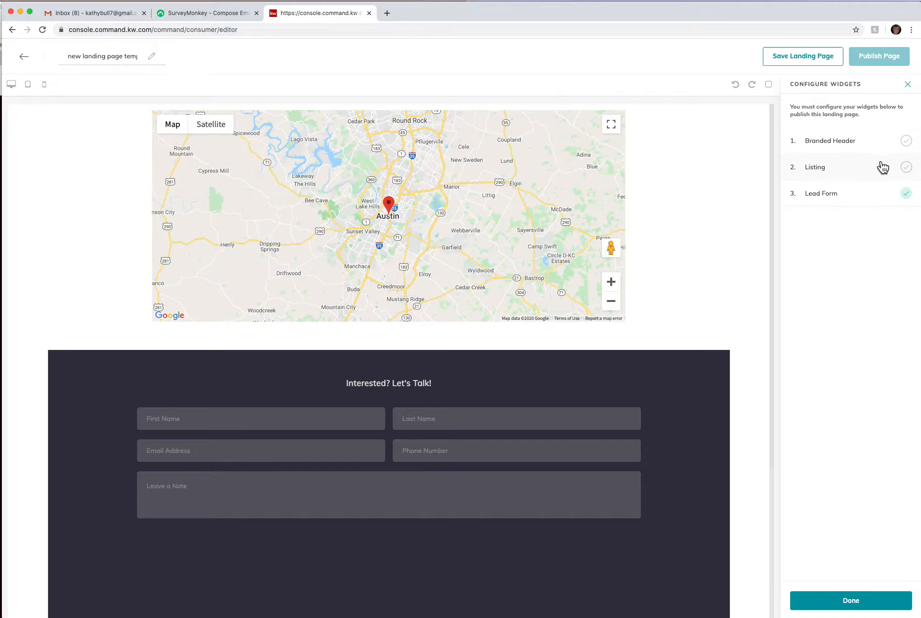
click(826, 146)
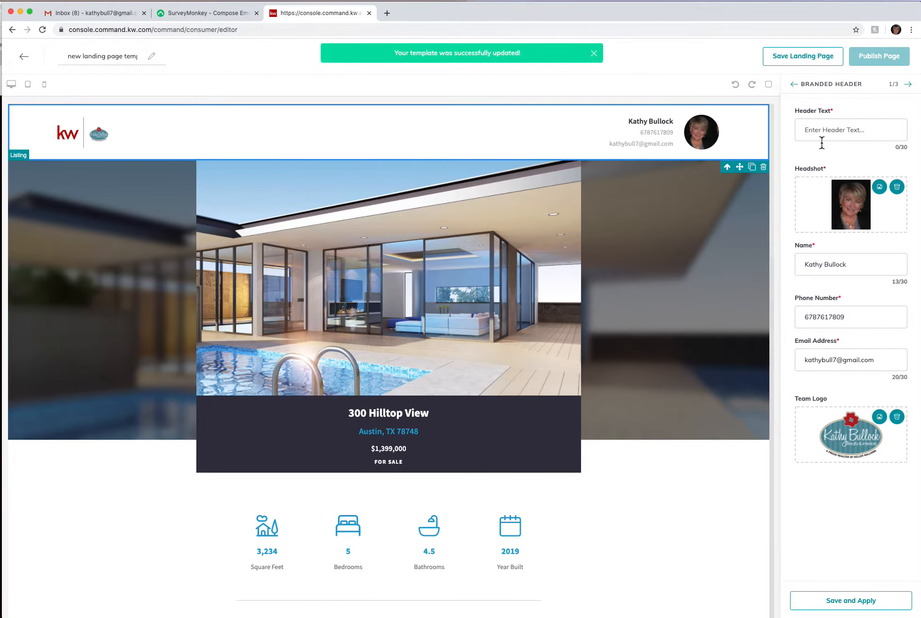
click(814, 135)
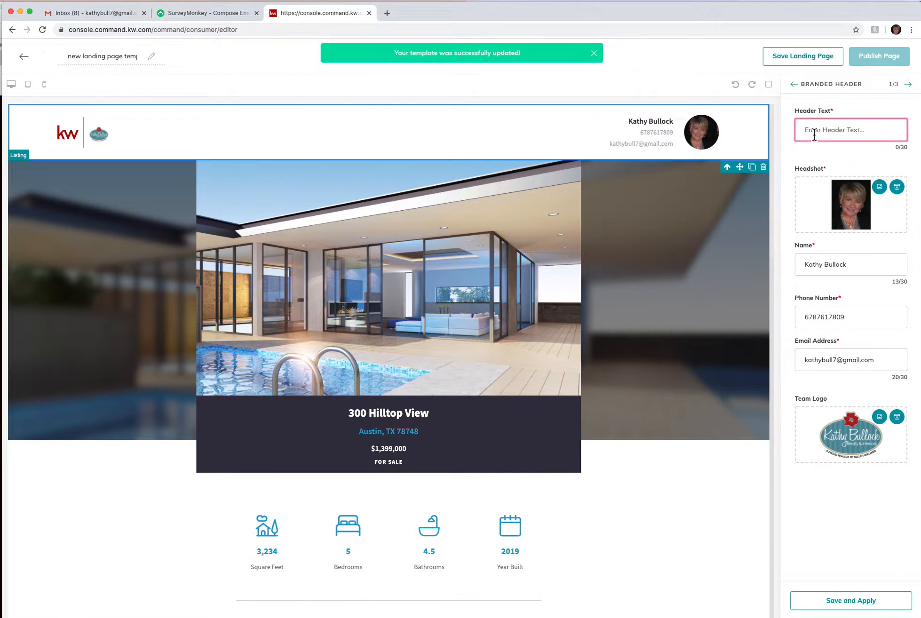
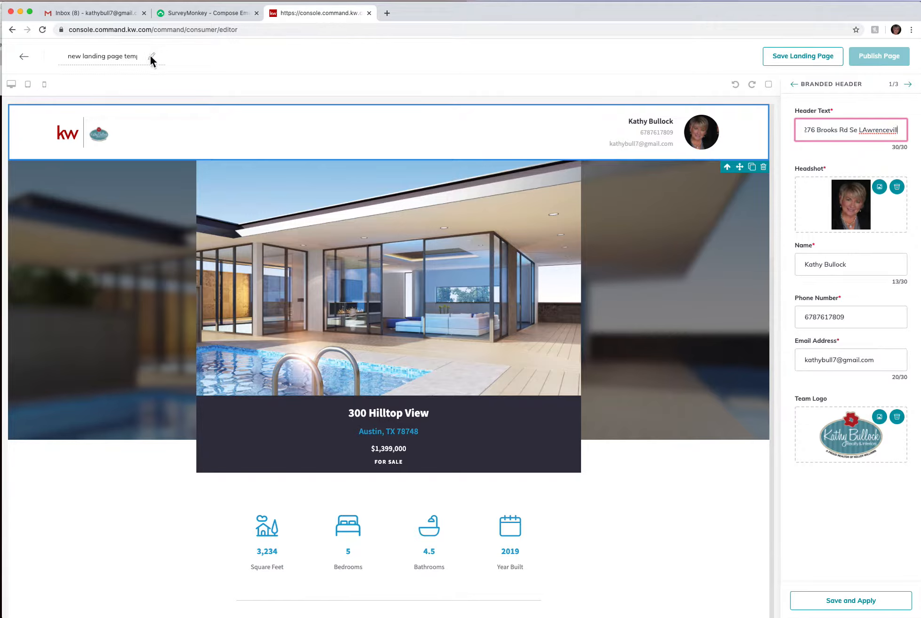
Rename the page to the street address, trim extra header text, and save the header settings
drag(143, 59, 60, 59)
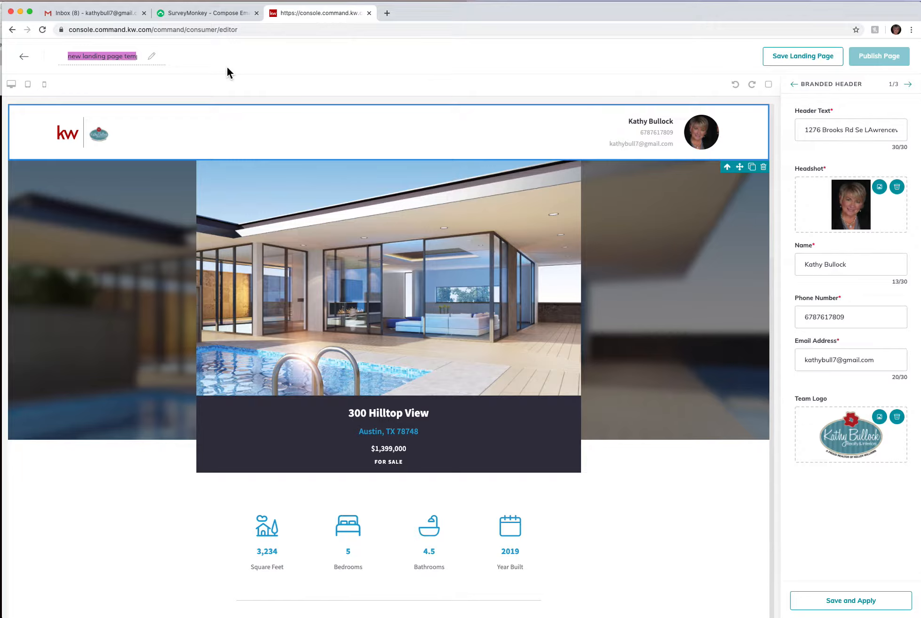
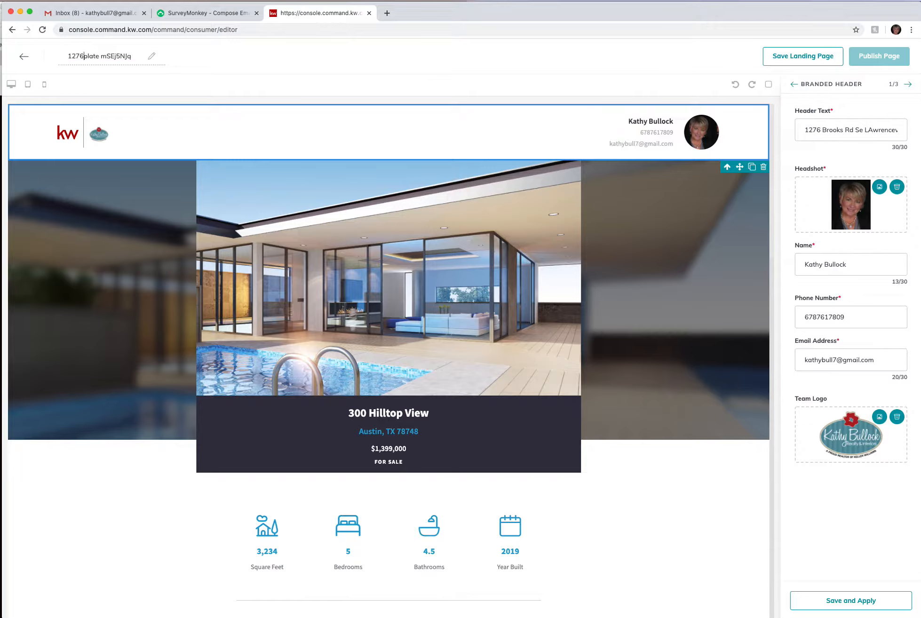
drag(137, 57, 53, 66)
drag(859, 133, 916, 136)
key(BackSpace)
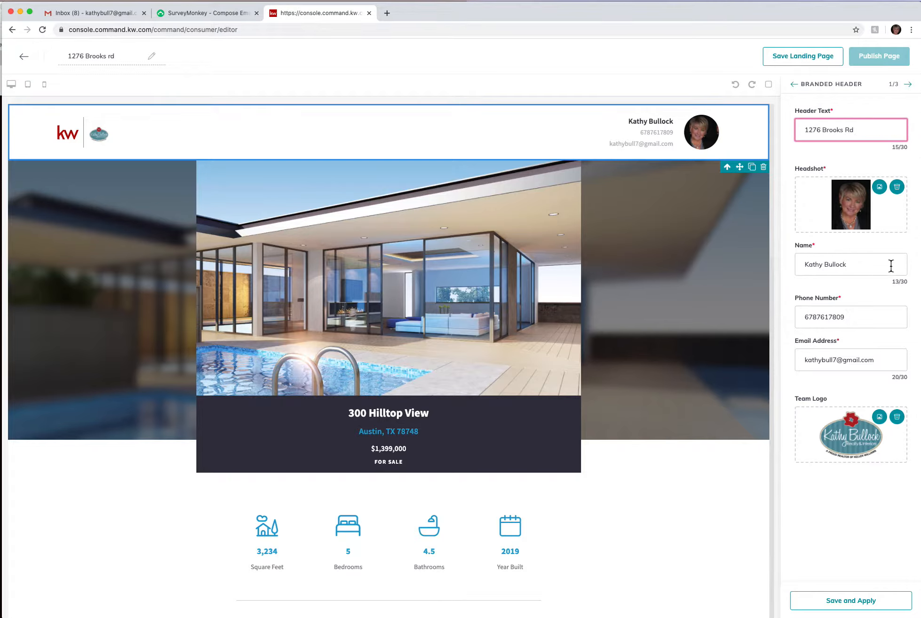
click(859, 607)
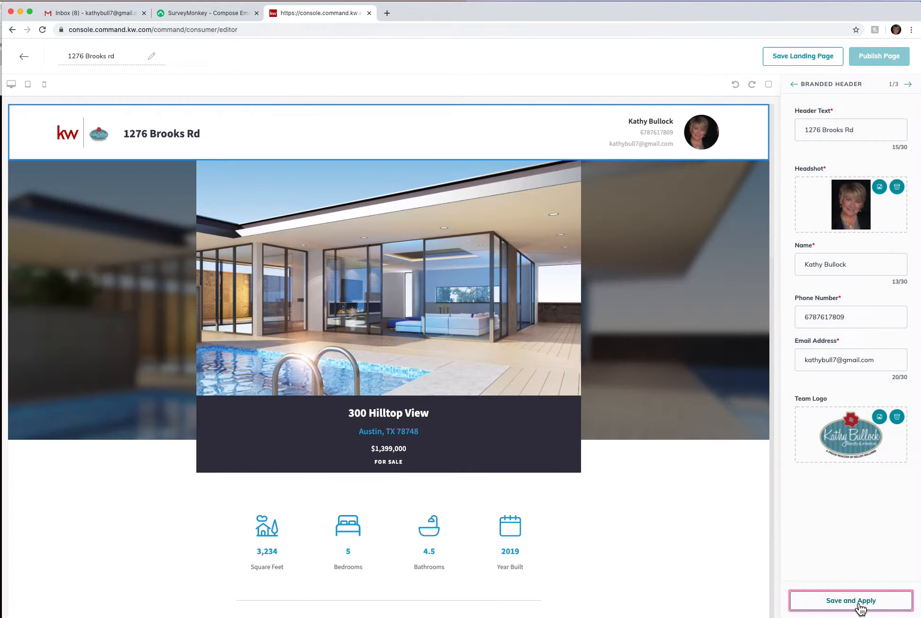
Attach the searched Brooks Road listing ($329,900) with its second photo as header image
click(912, 86)
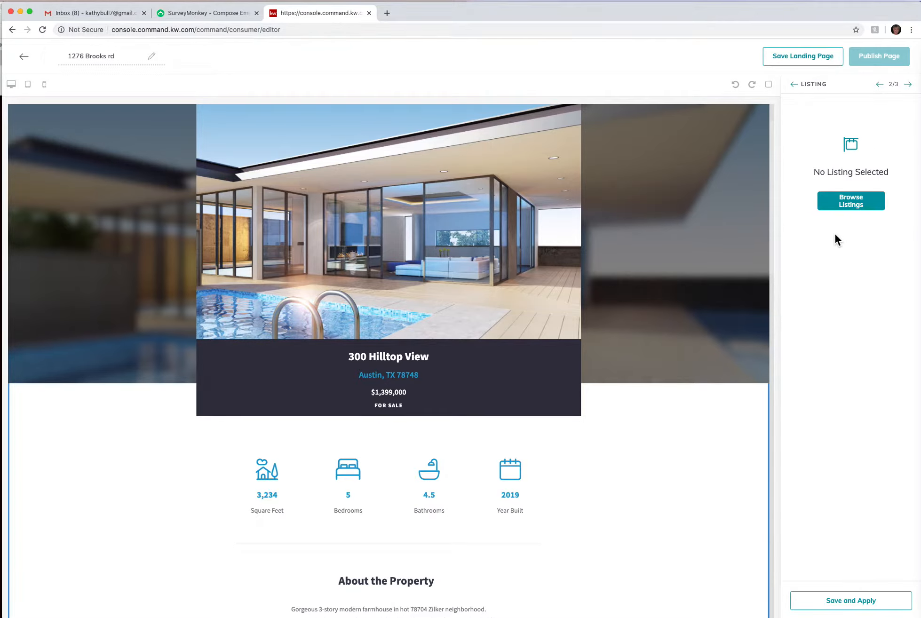
click(862, 202)
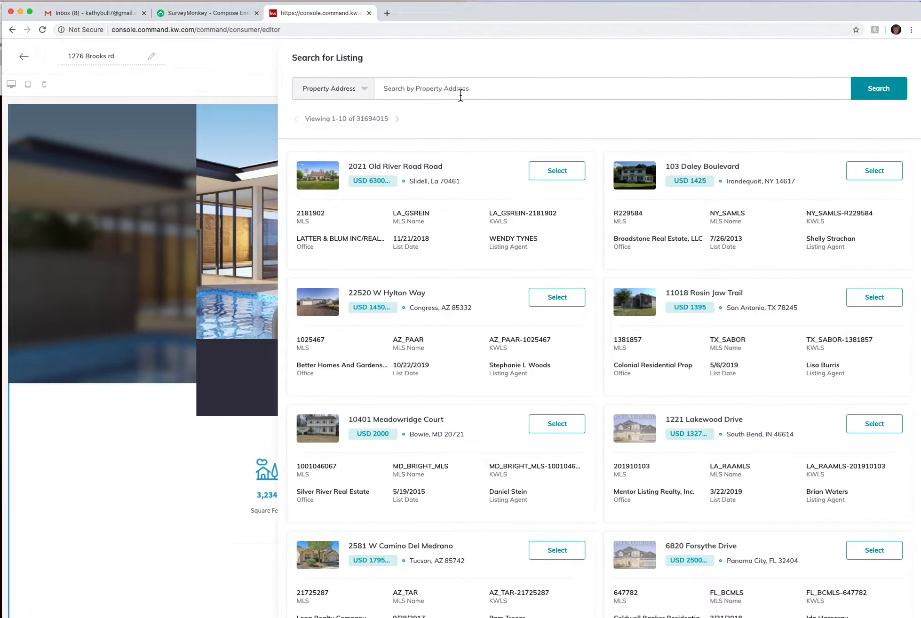
click(405, 93)
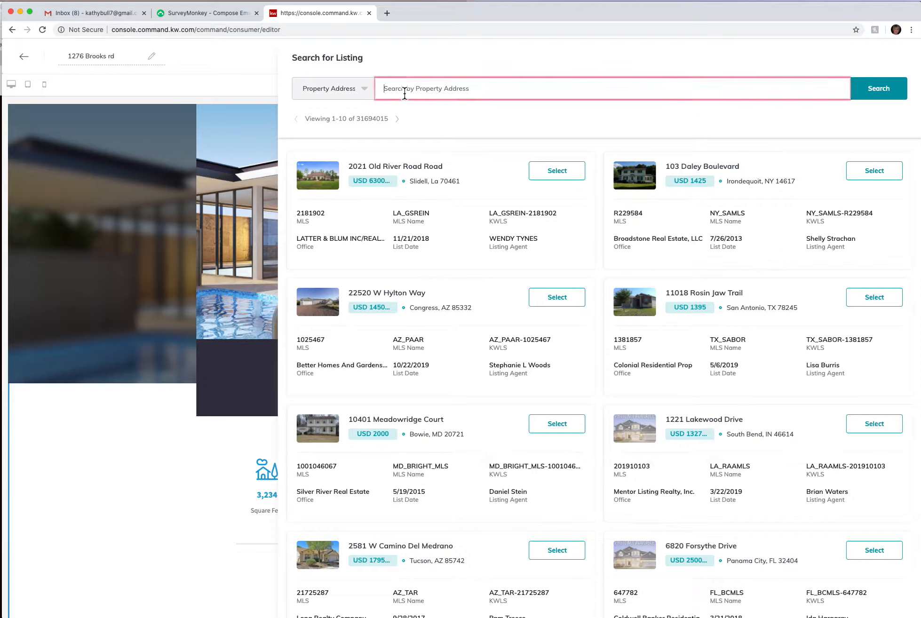
key(Return)
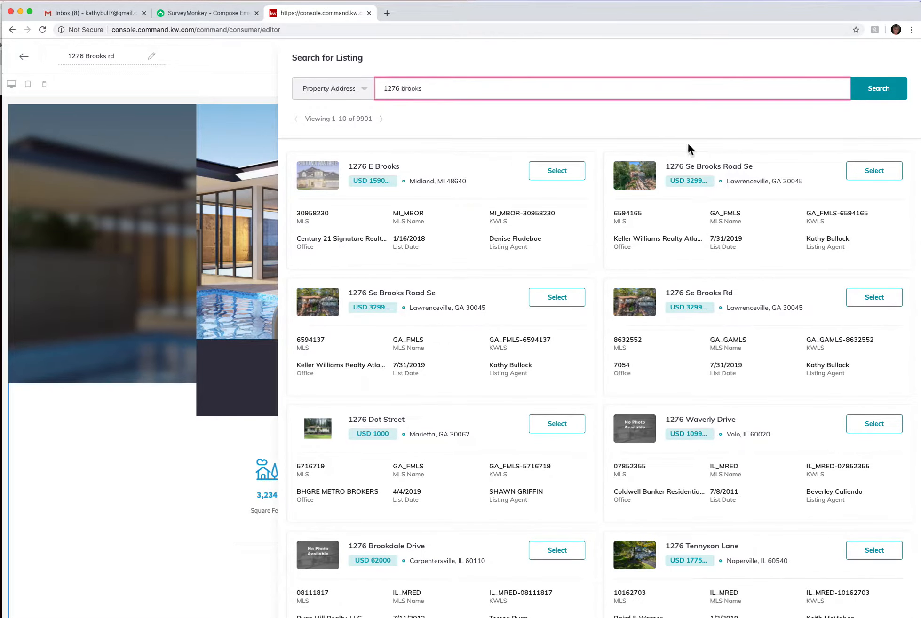
click(883, 177)
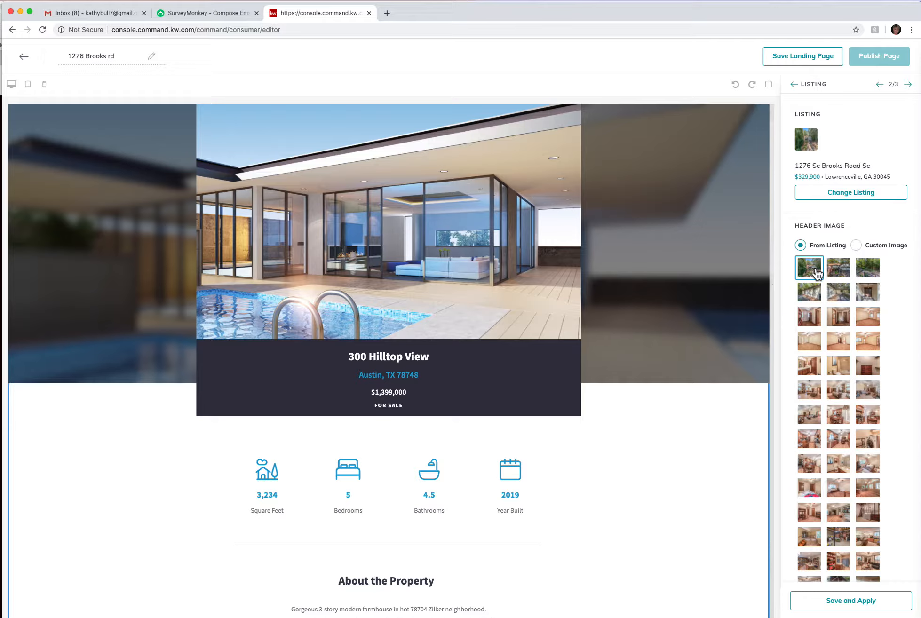
click(840, 273)
click(852, 602)
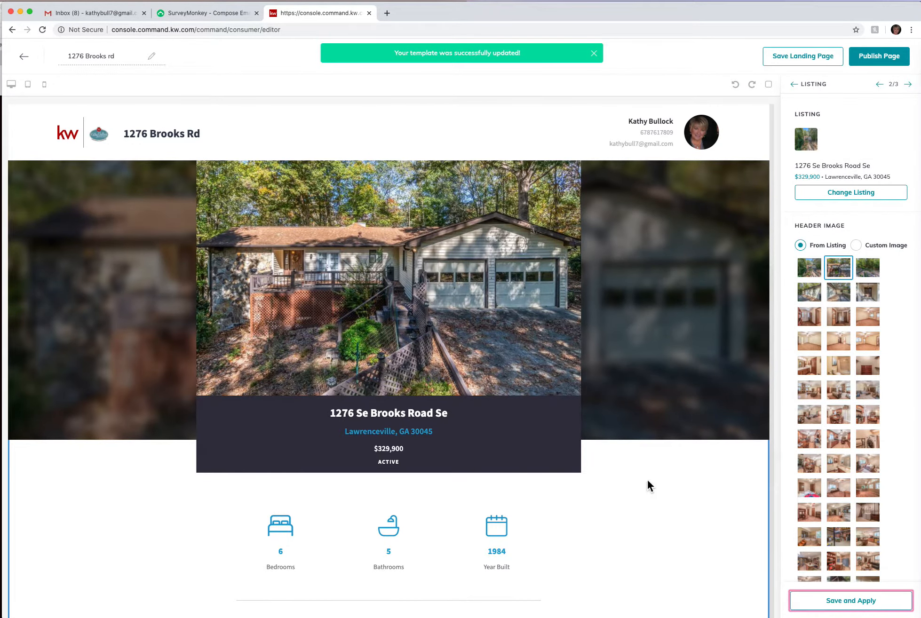
Save the Lead Form step and publish the landing page, confirming with Yes
scroll(635, 426, down, 20)
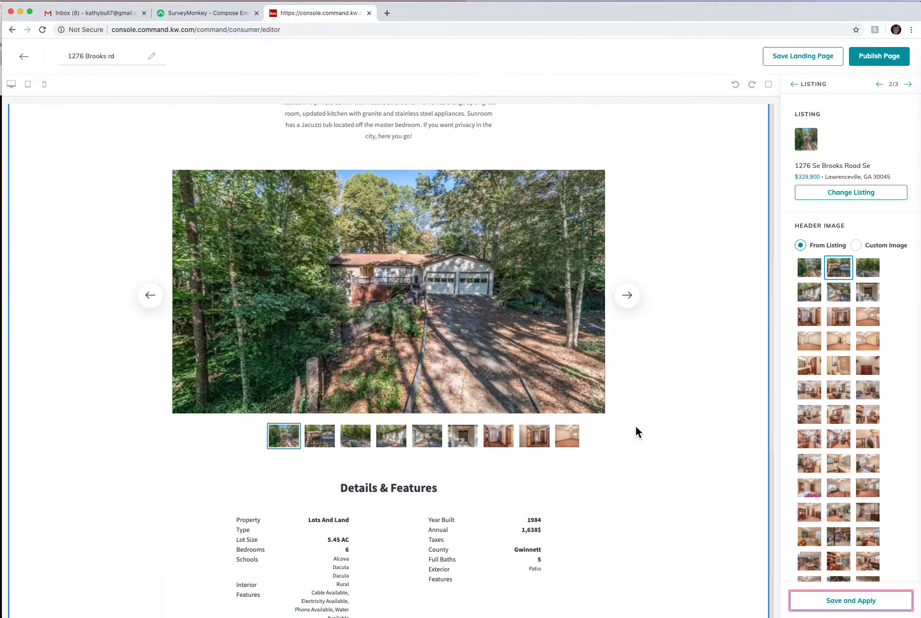
scroll(635, 428, down, 3)
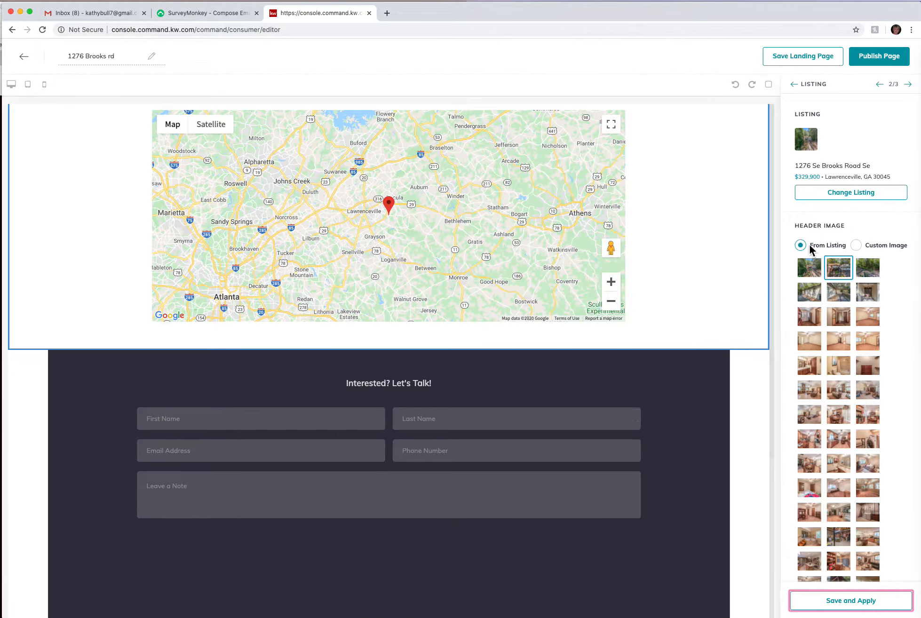
click(914, 87)
click(913, 87)
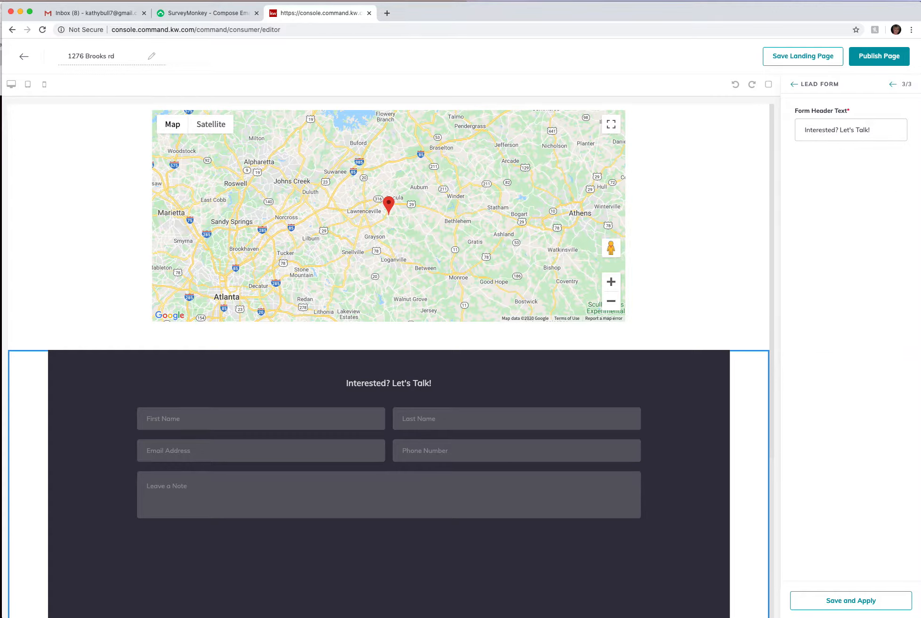
click(870, 611)
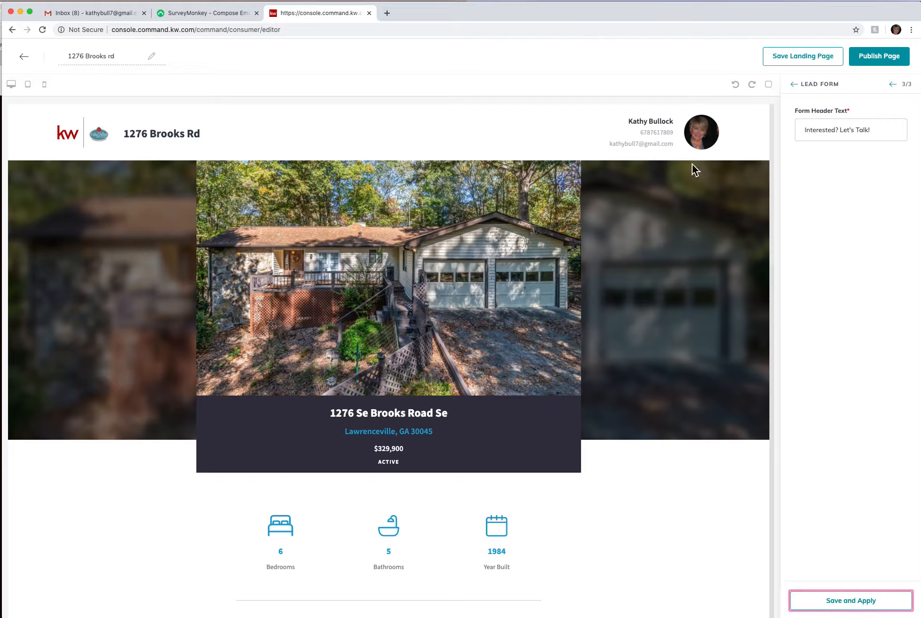
click(886, 61)
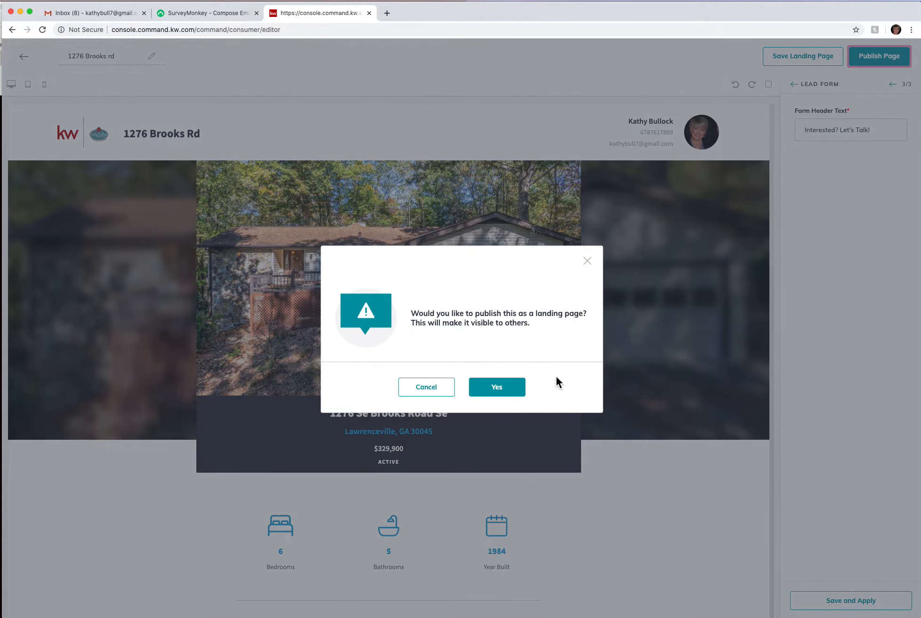
click(498, 391)
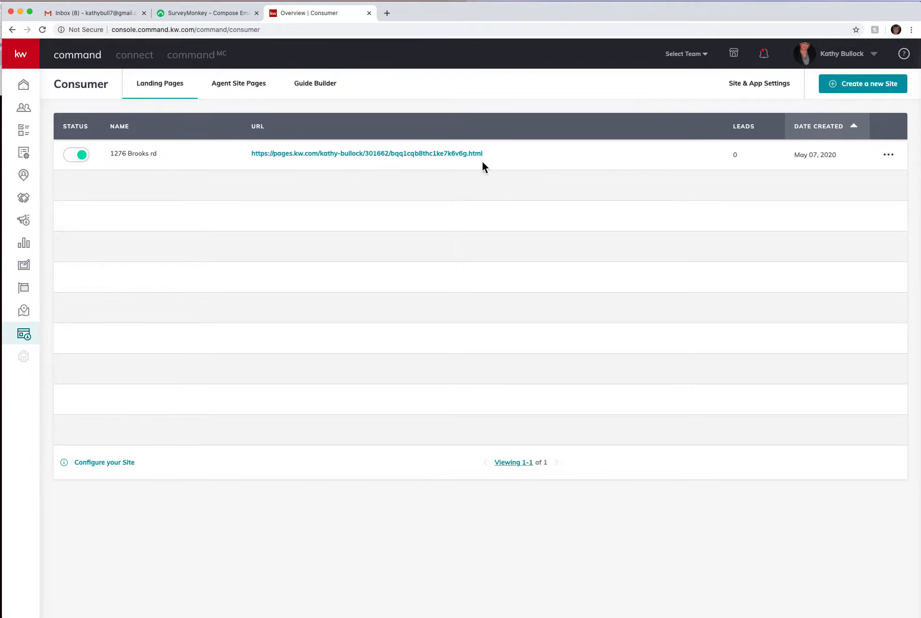
Open a new Chrome tab on the Google start page
click(388, 14)
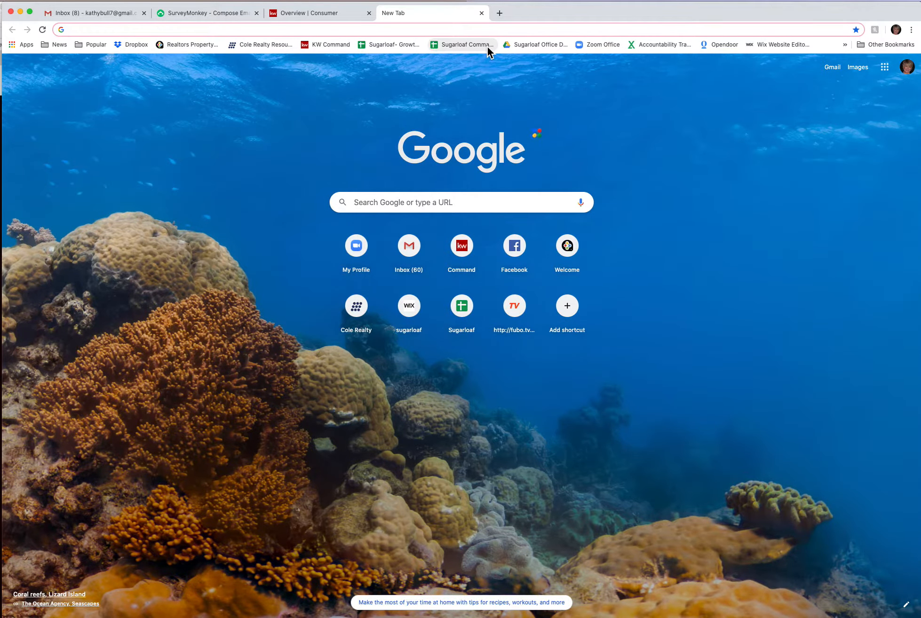
After ifram-generator.com fails to load, search Google for 'iframe generator'
text(ifram)
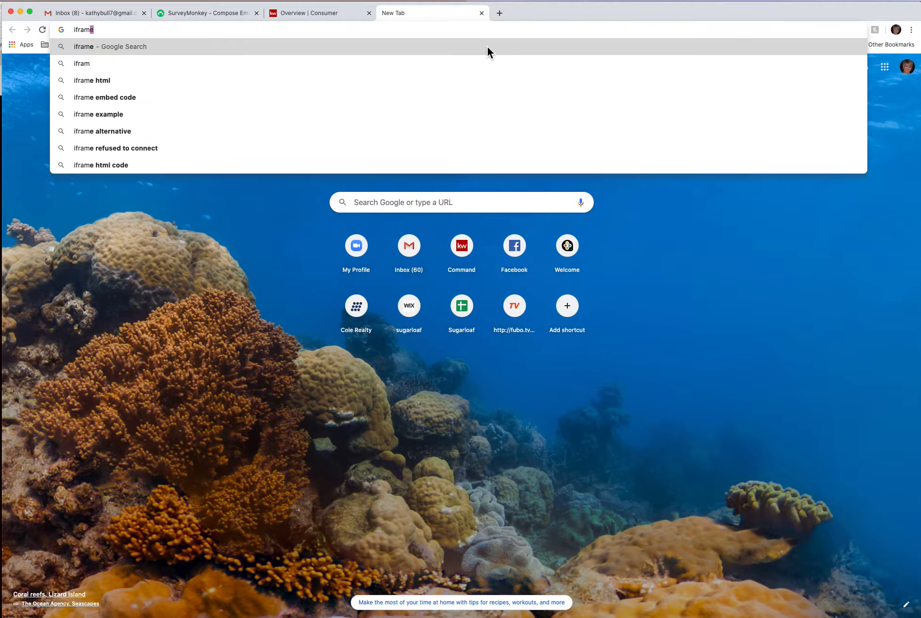
text(-ge)
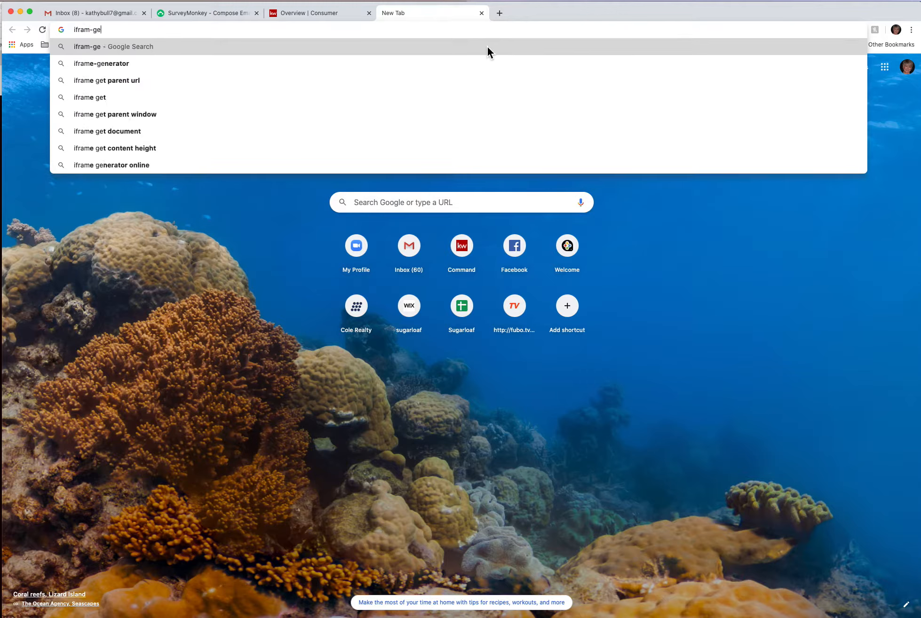
text(nerator)
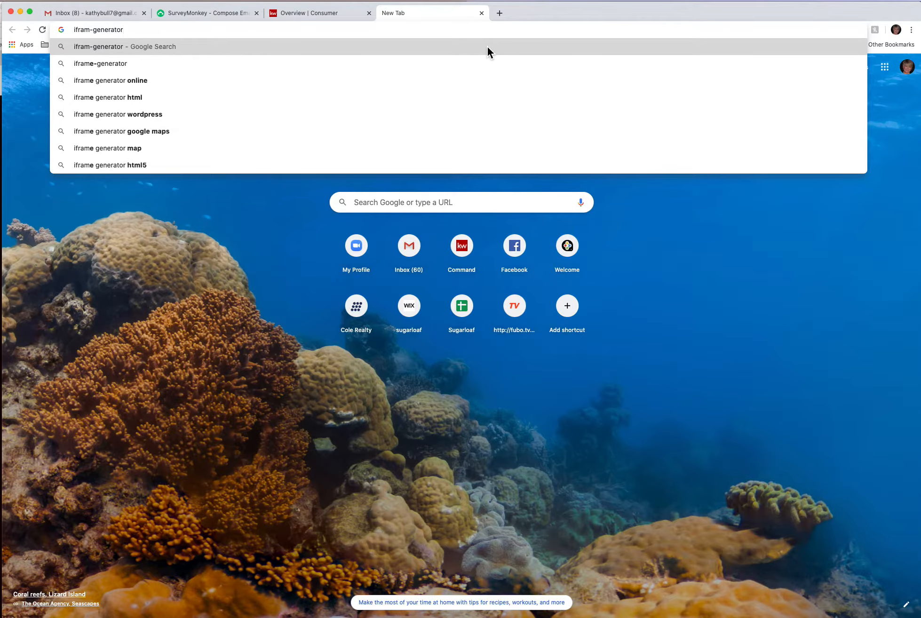
text(.com)
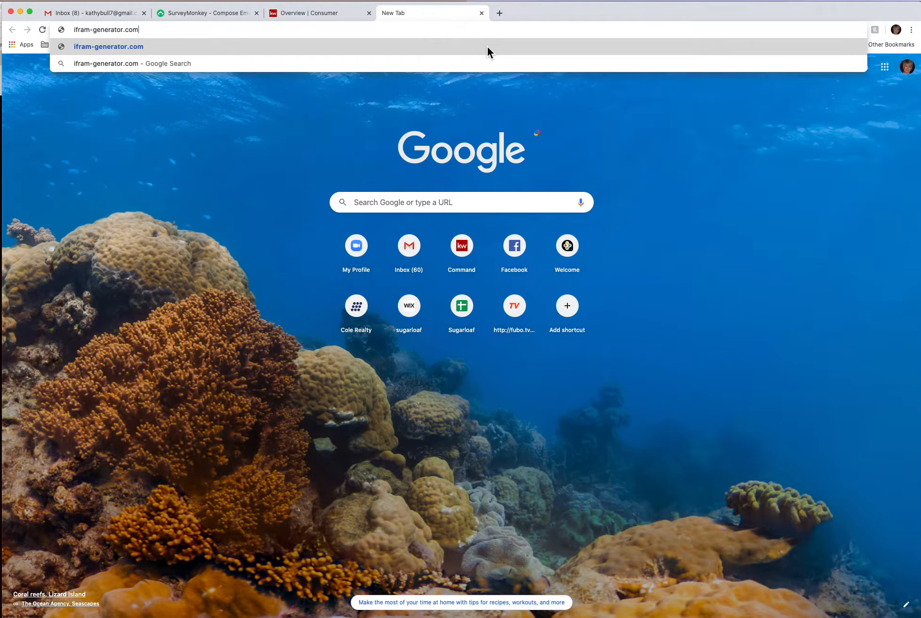
key(Return)
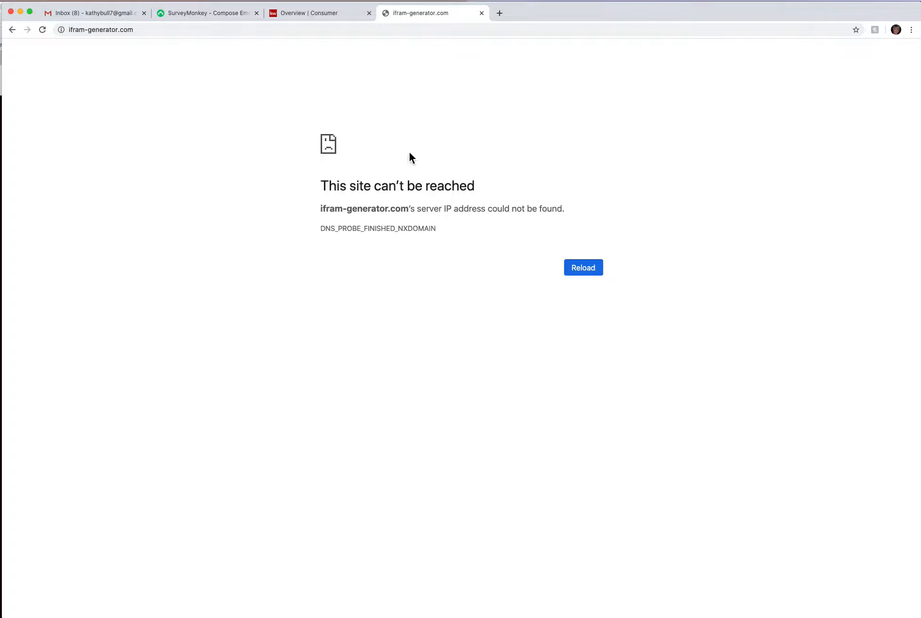
click(137, 30)
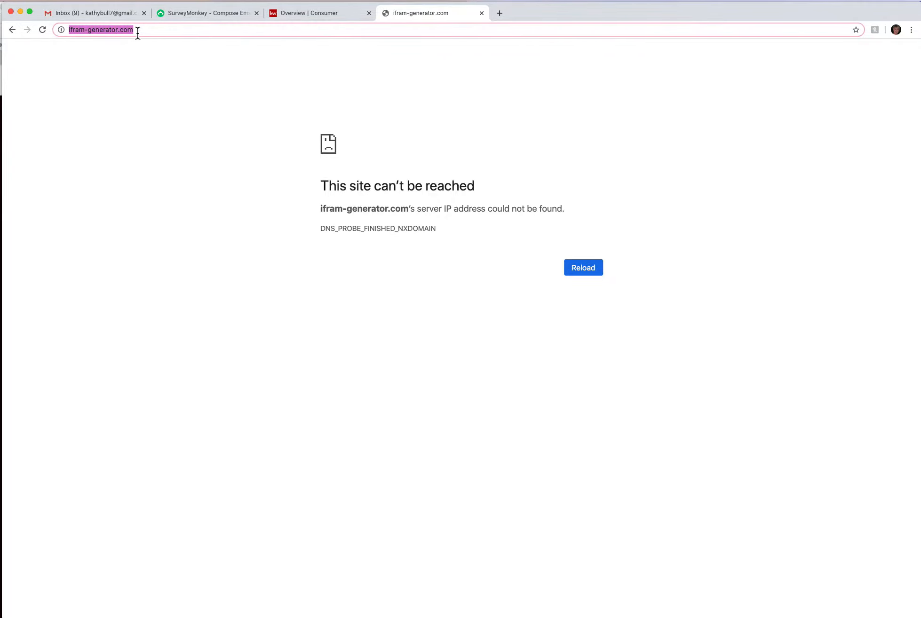
text(if)
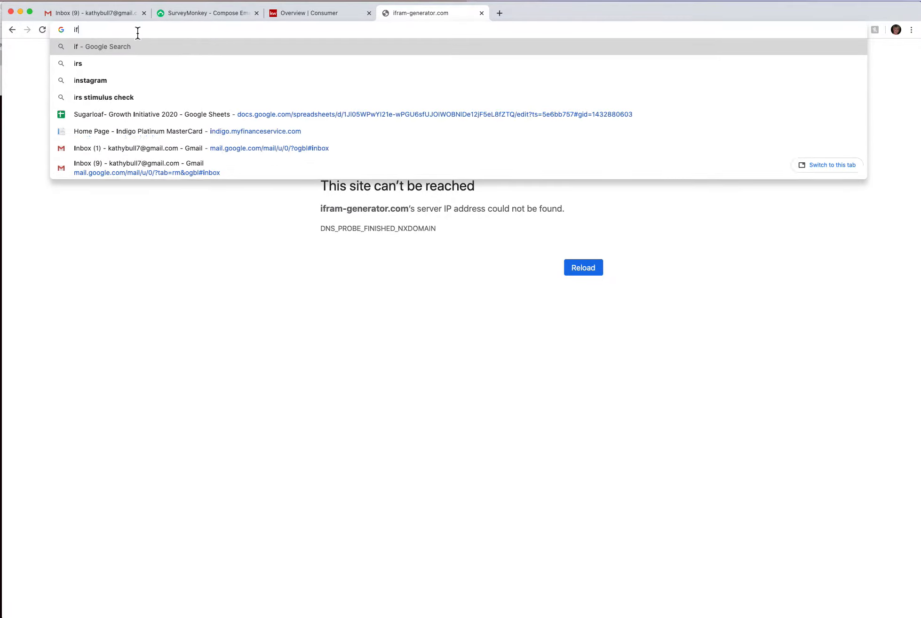
text(ram)
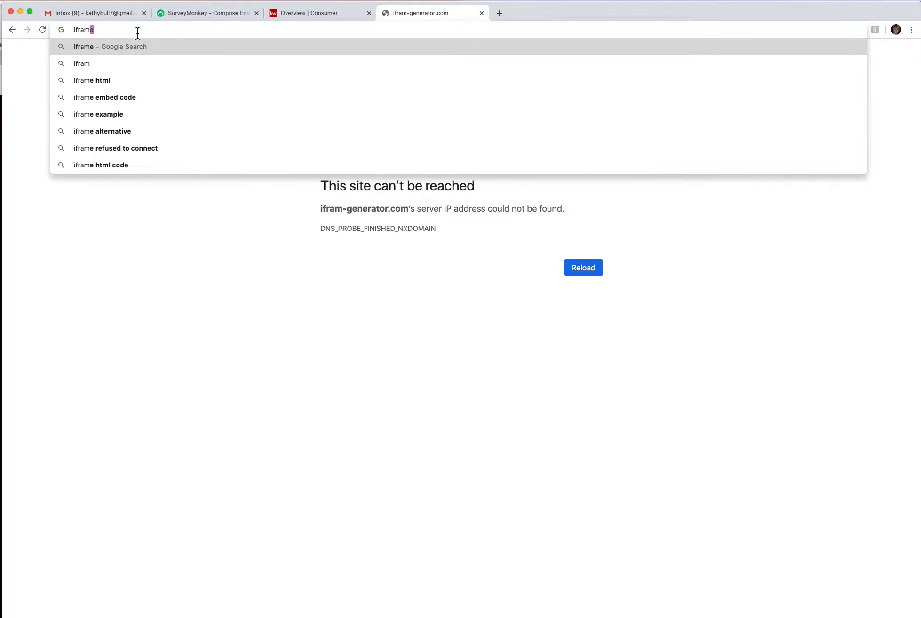
text(e)
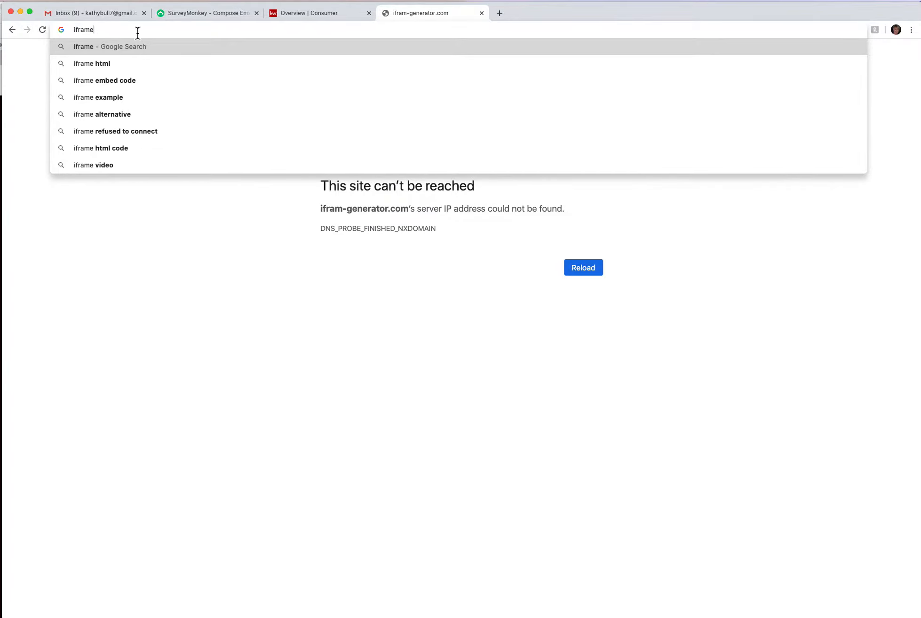
click(126, 80)
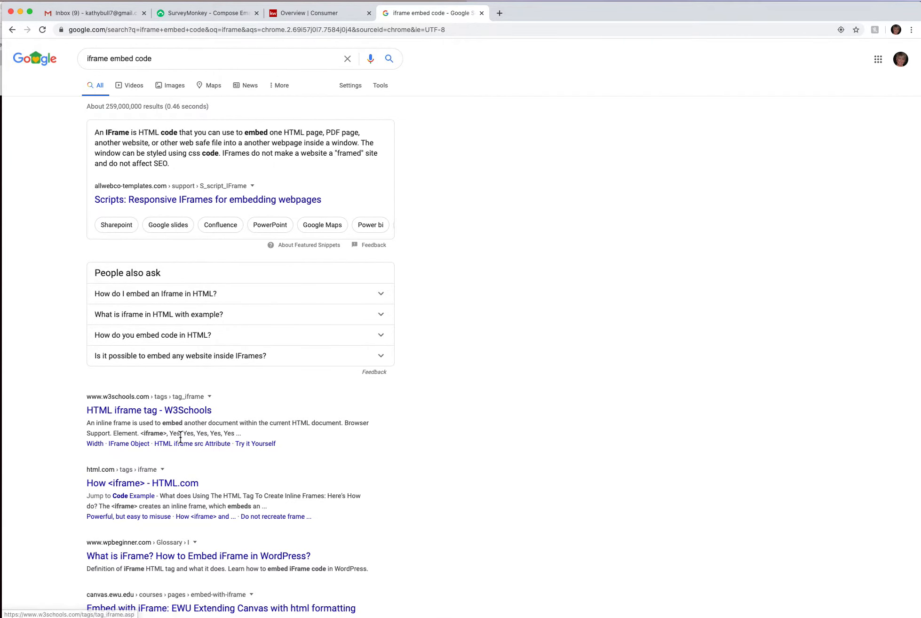
triple_click(158, 57)
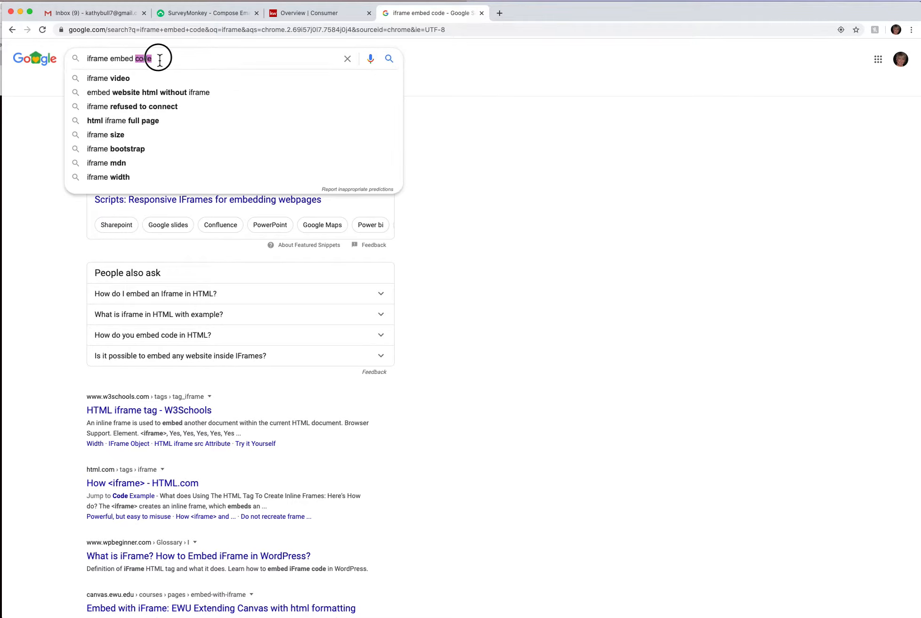
text(ifram)
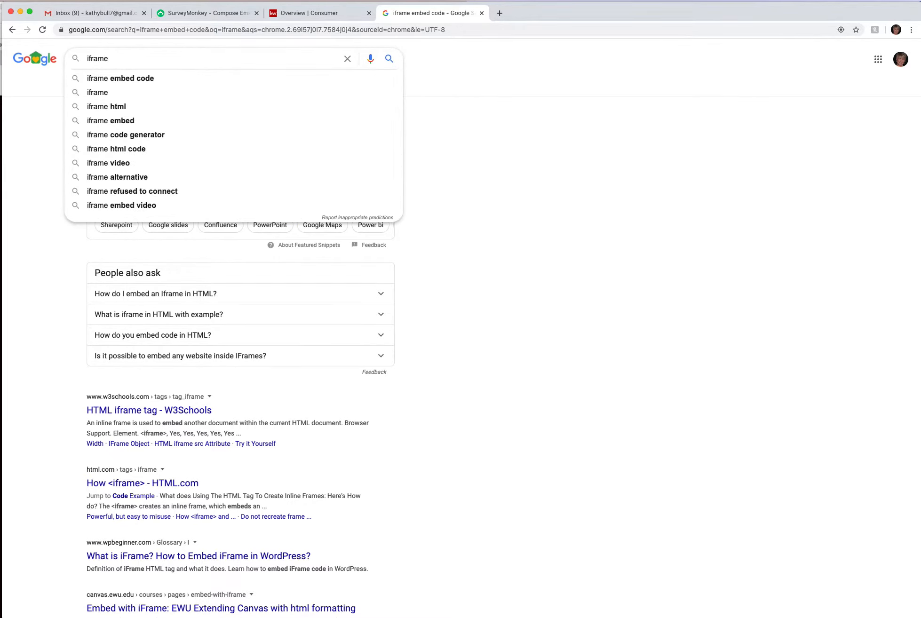
text(e generator)
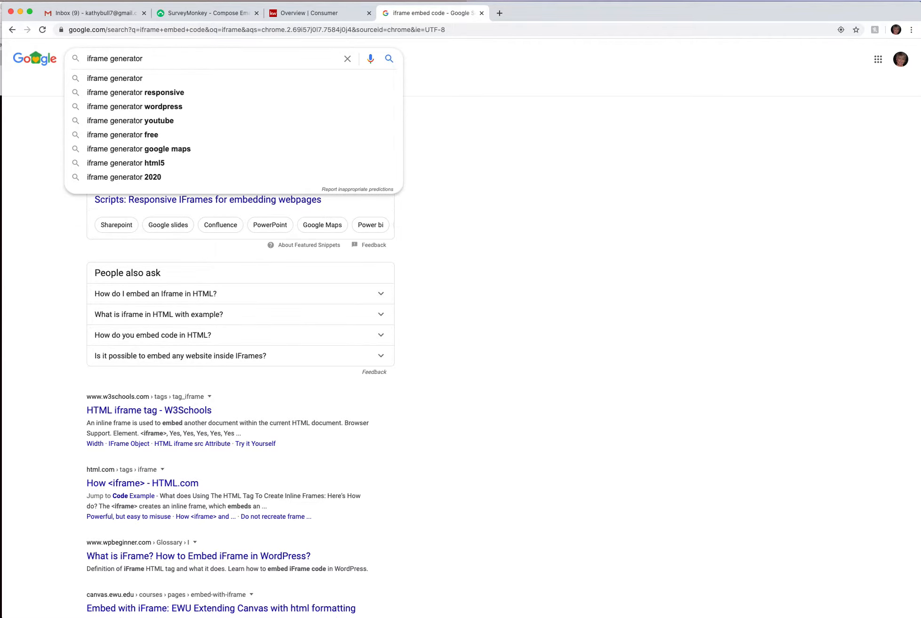
key(Return)
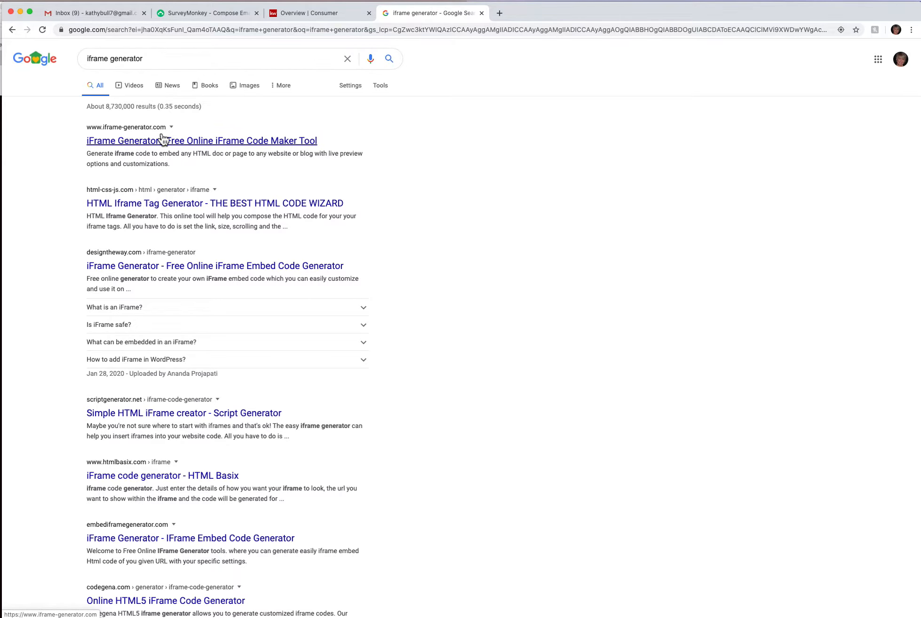
Open the iFrame Generator code maker result, then go back to the KW Command tab
click(137, 147)
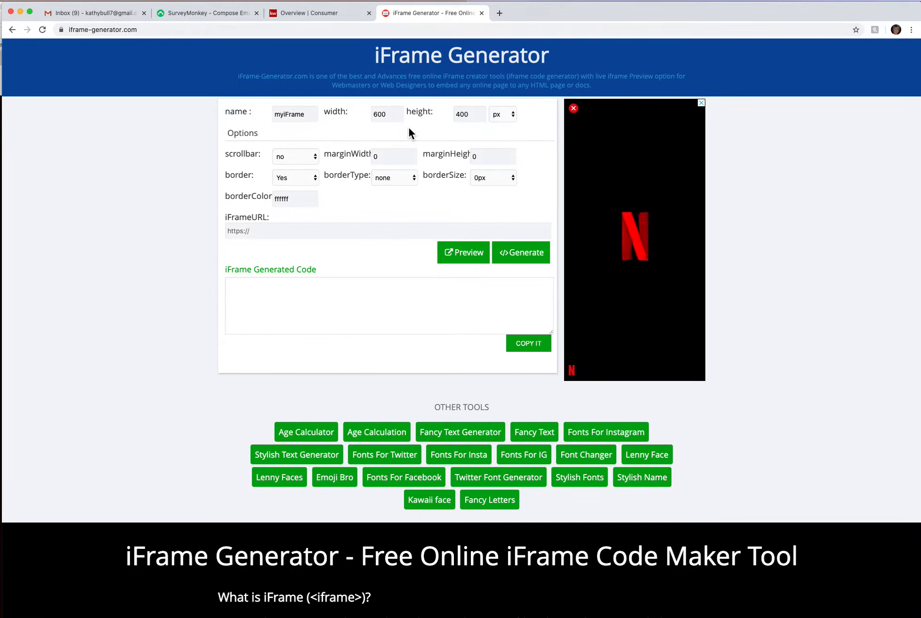
click(323, 14)
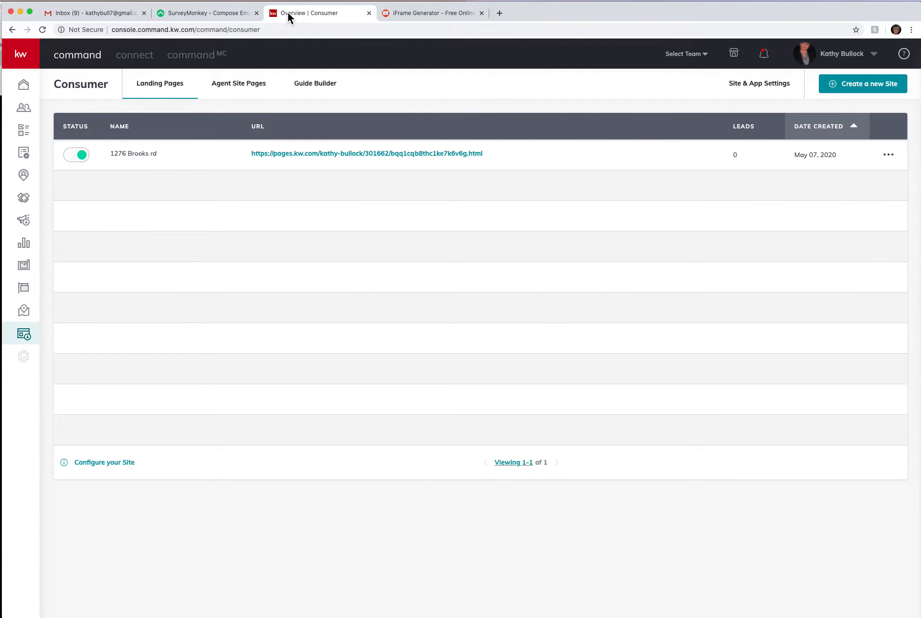
Copy the published landing page's URL from the Landing Pages list and return to iFrame Generator
right_click(464, 154)
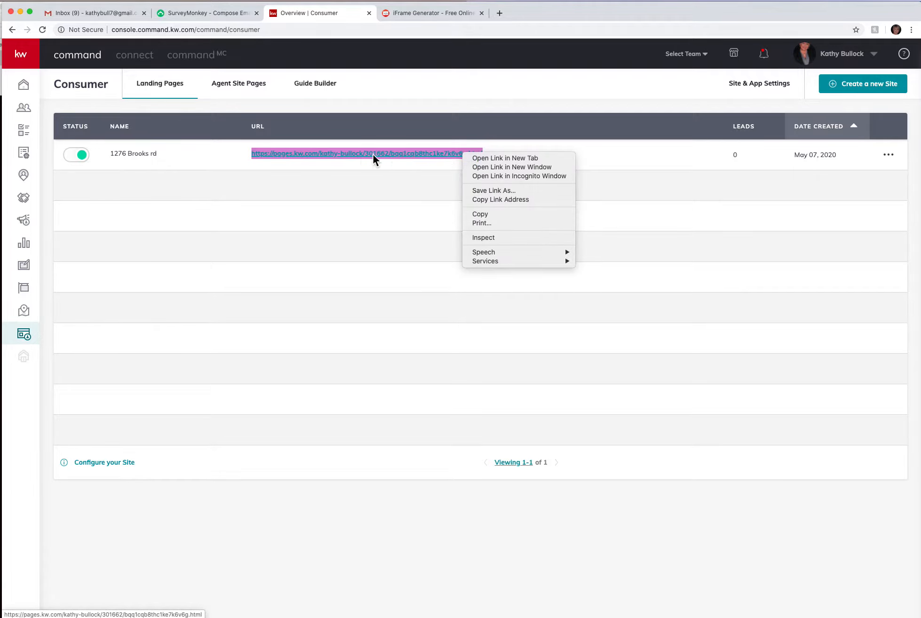
click(480, 215)
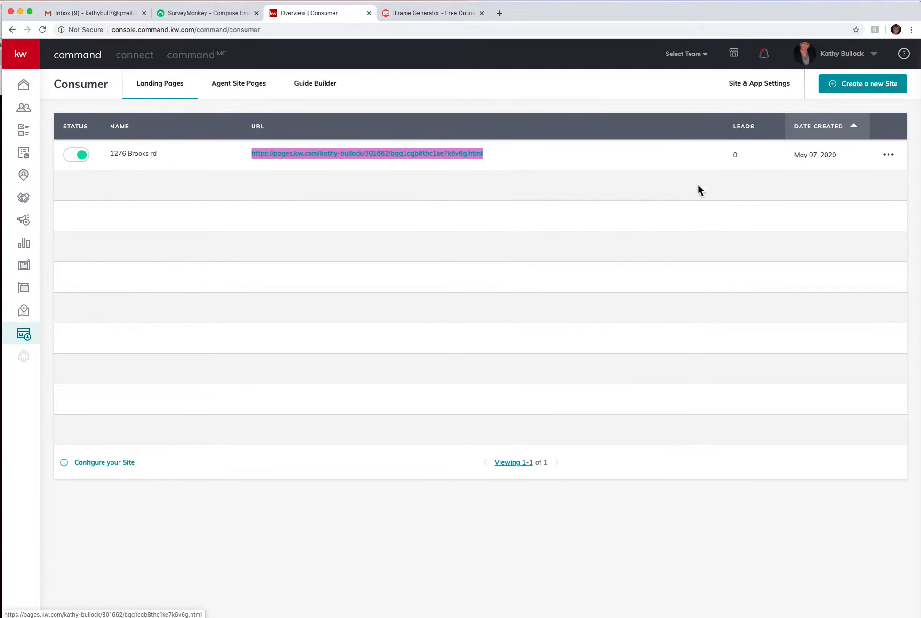
click(434, 13)
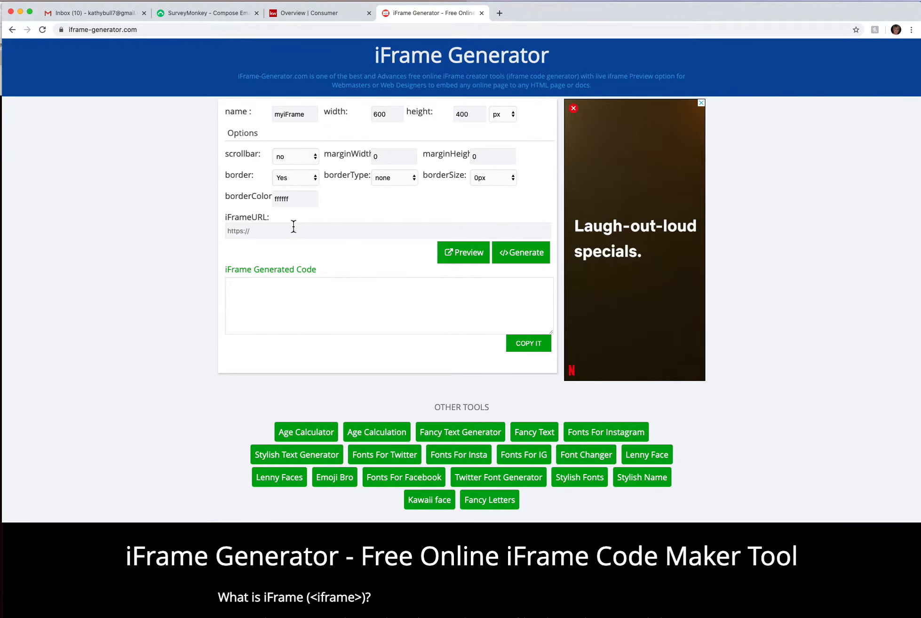
Paste the landing page URL as iframe source, sized 100% by 100% with scrollbars on
click(267, 237)
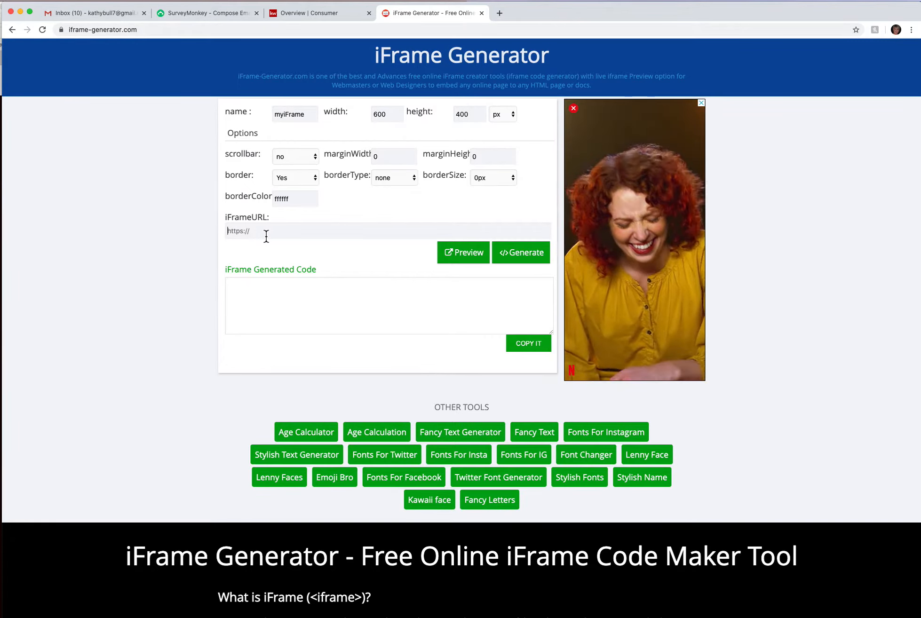
key(super+v)
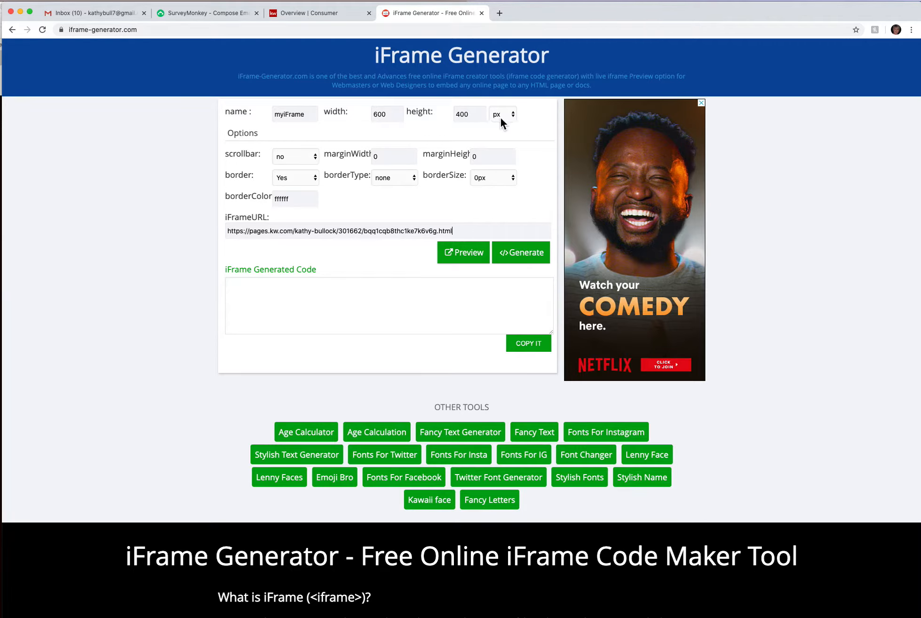
click(515, 116)
double_click(390, 118)
text(100)
double_click(469, 118)
text(1)
click(317, 157)
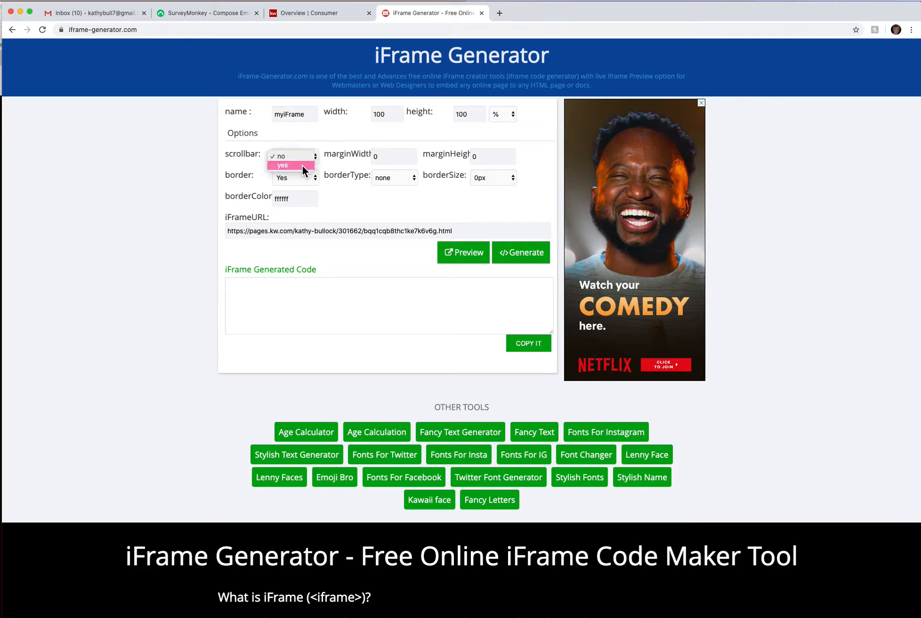
click(302, 165)
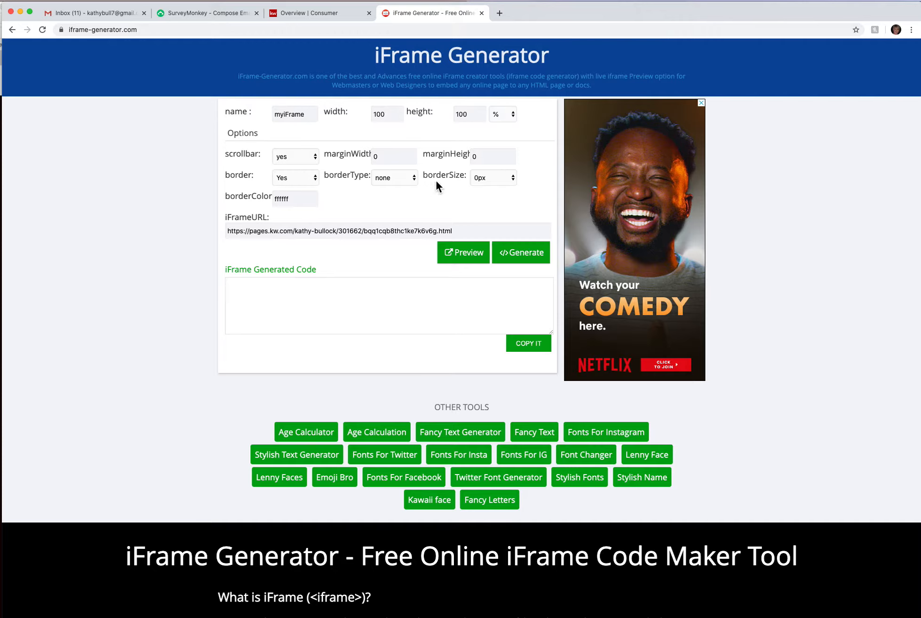
Generate and copy the iframe embed code, then return to KW Command
click(538, 262)
click(506, 327)
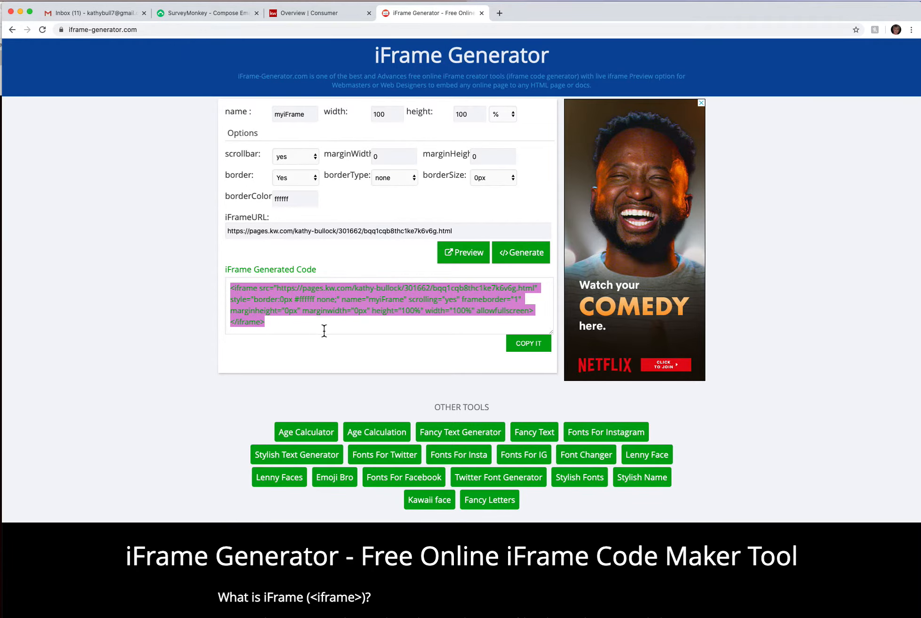
click(333, 17)
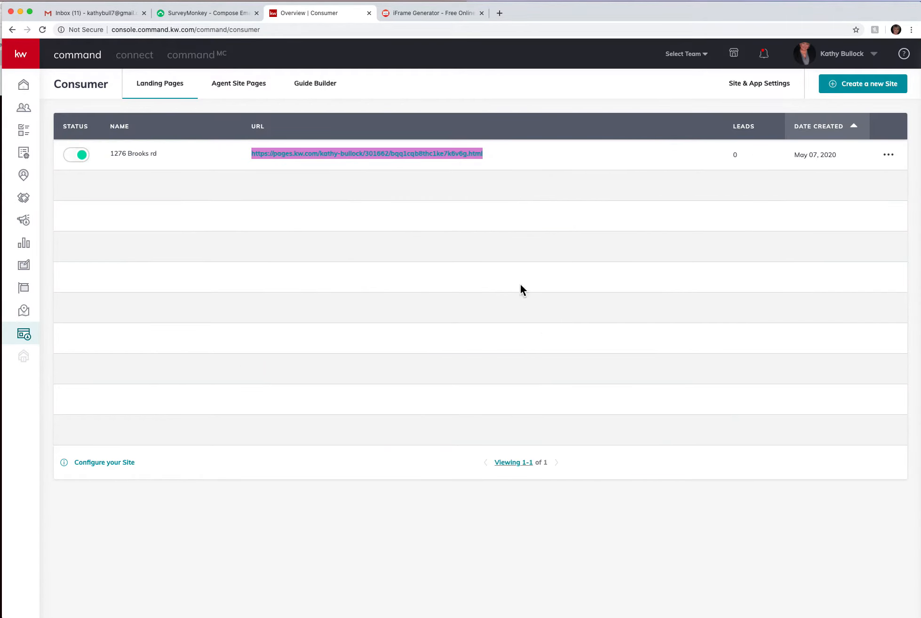
From Agent Site Pages, create a new page set to display on the agent site
click(240, 87)
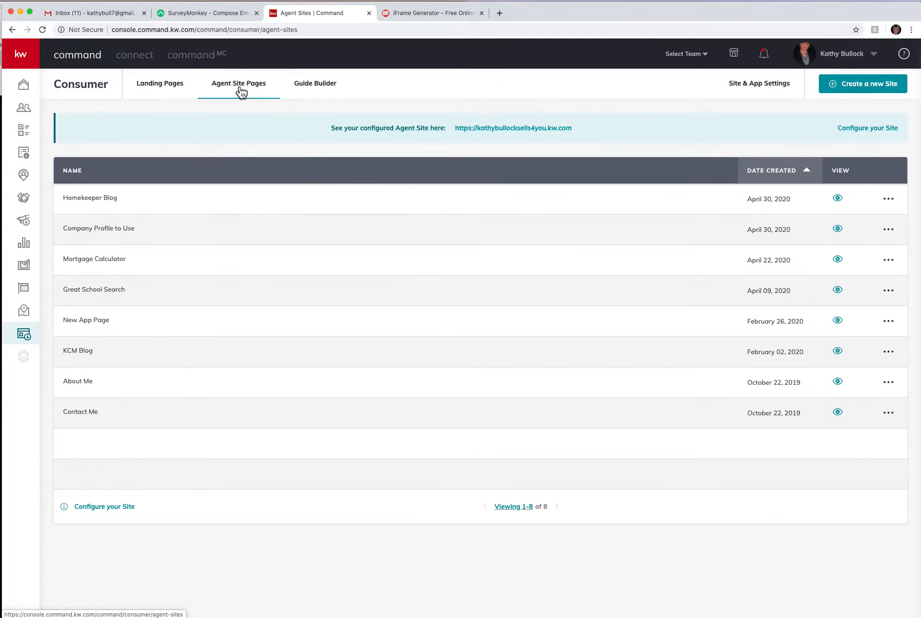
click(880, 89)
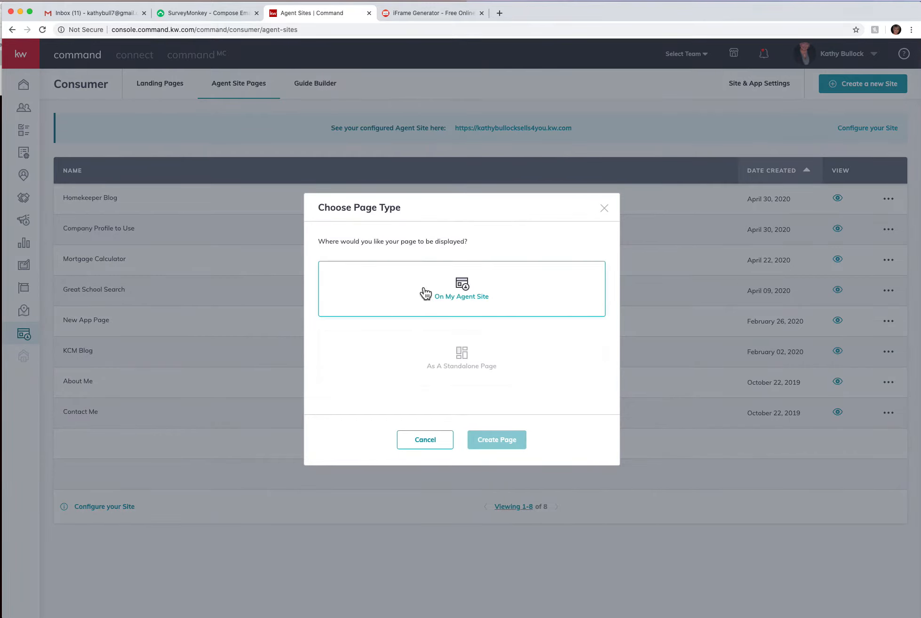
click(464, 287)
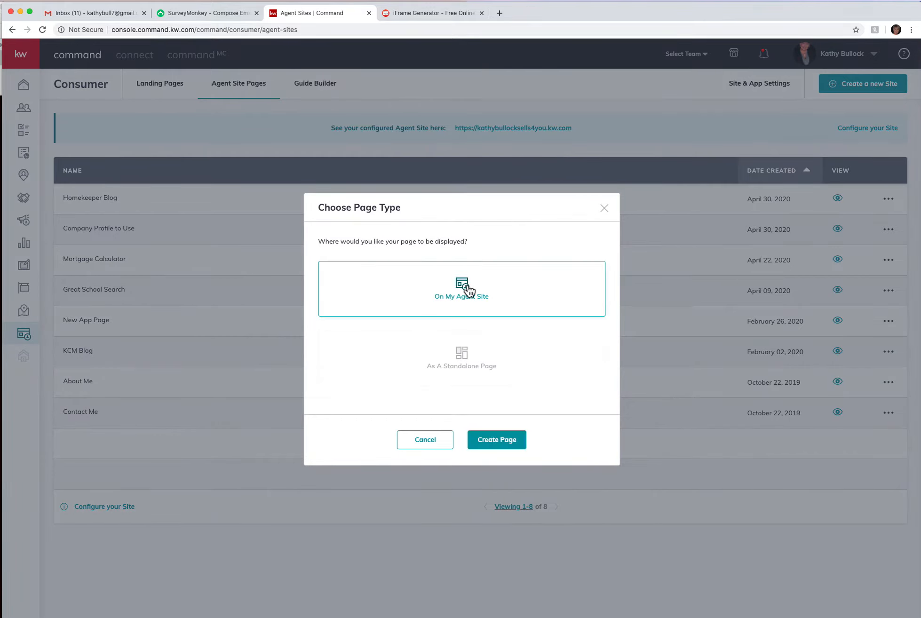
click(496, 442)
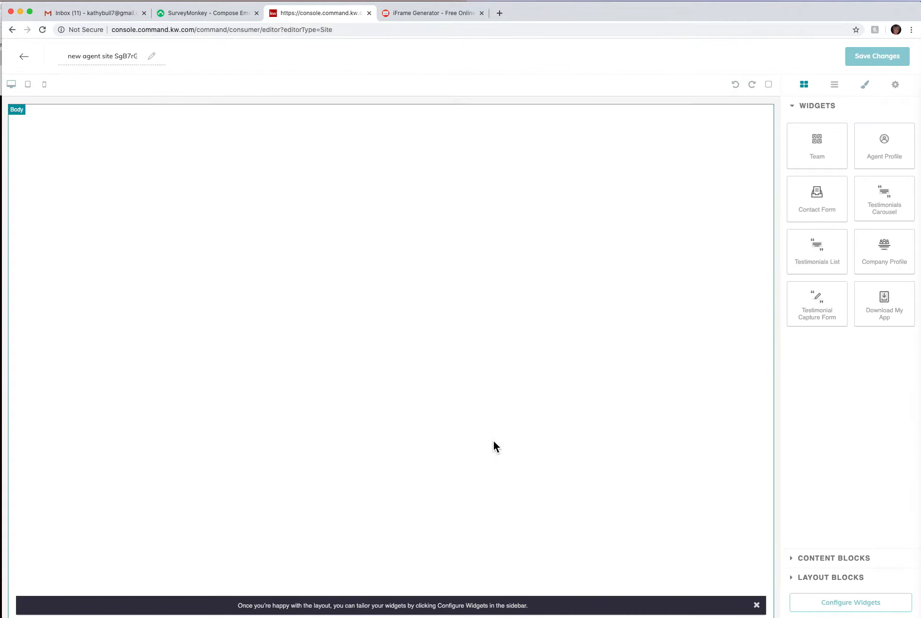
Dismiss the layout tip, retitle the page 'Featured Listing Page', and expand Content Blocks
click(757, 606)
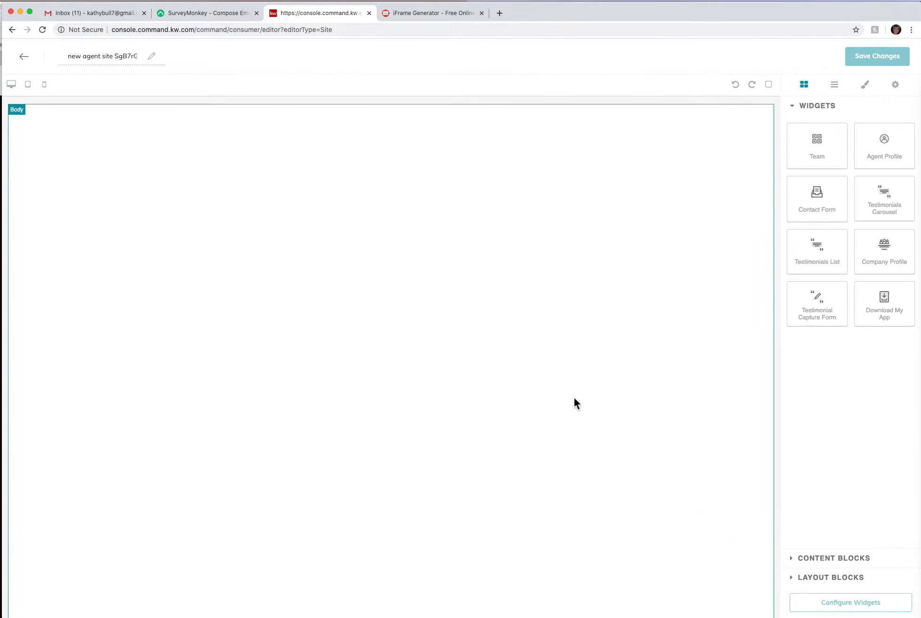
click(64, 56)
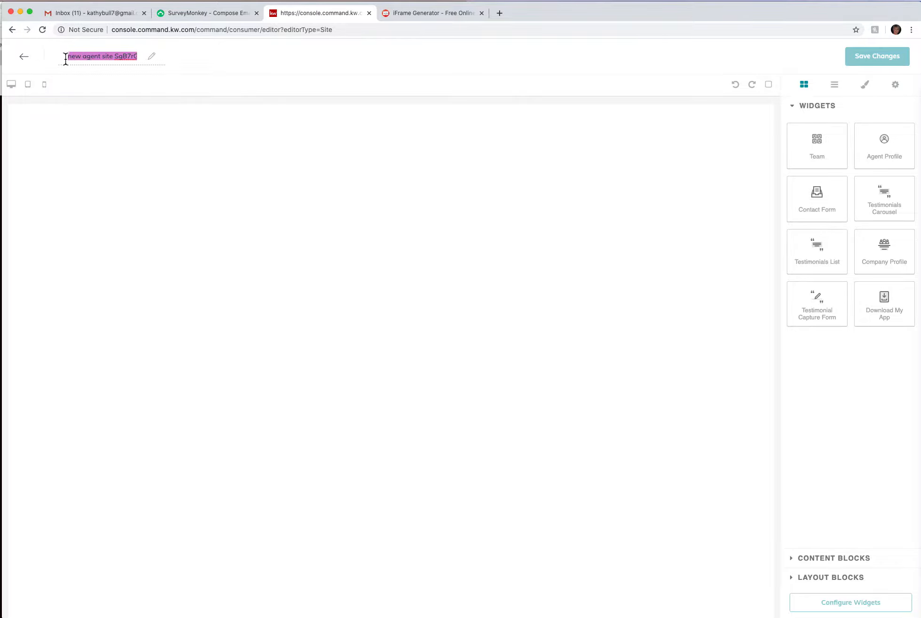
text(Featured Listin)
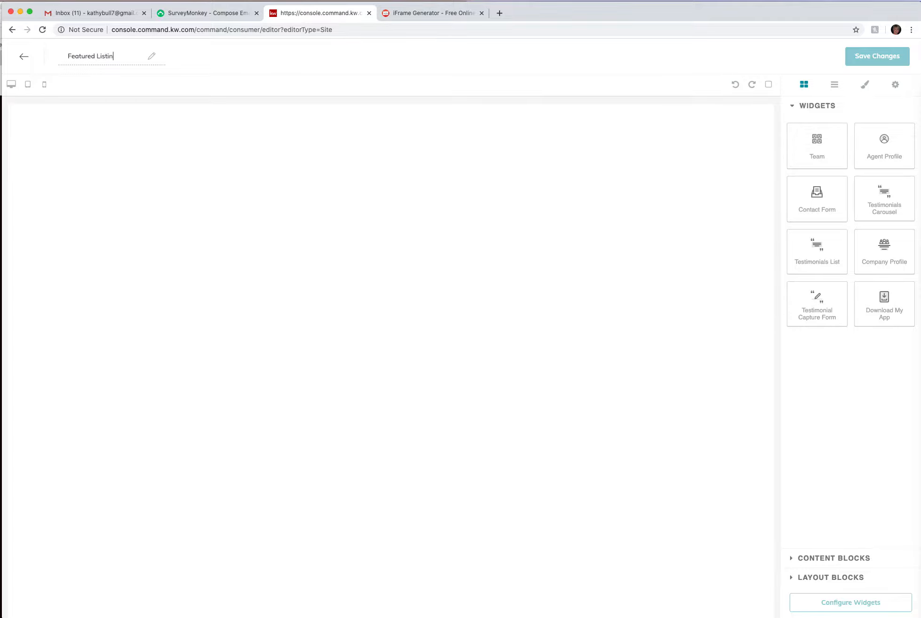
text(g Page)
click(831, 560)
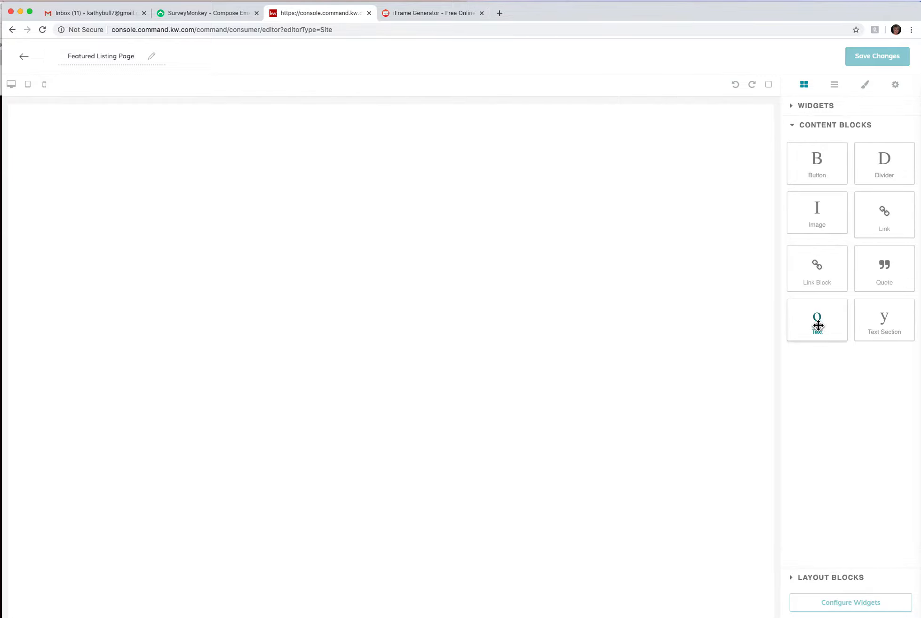